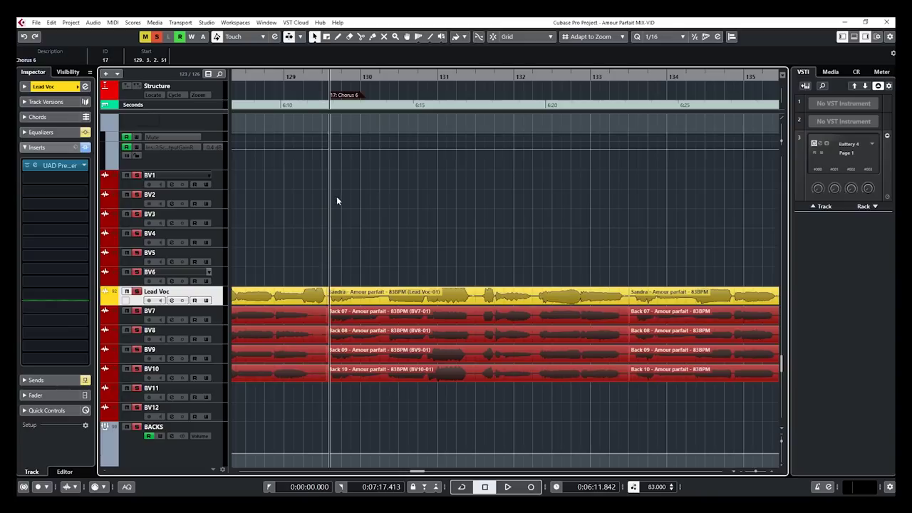
Open the Lead Voc event in the Sample Editor and run Edit VariAudio to create pitch segments.
{"action": "double_click", "coordinate": [435, 295]}
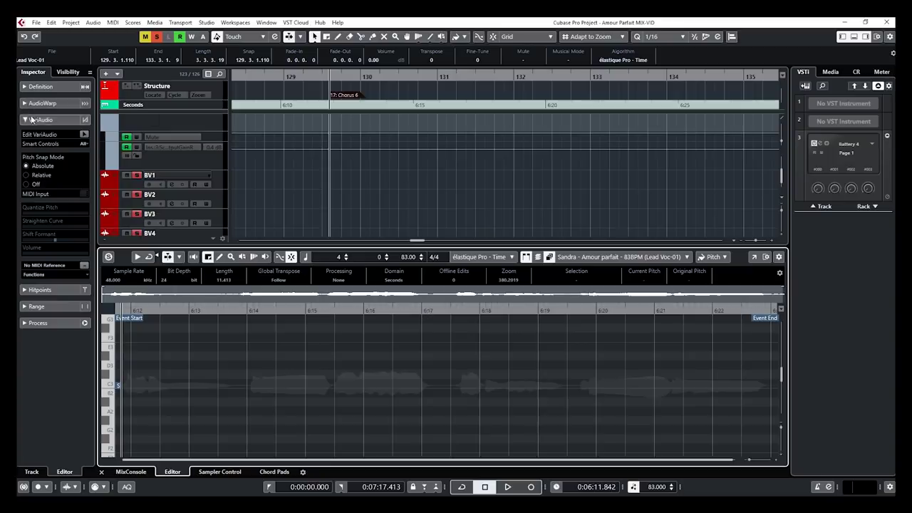
{"action": "left_click", "coordinate": [84, 134]}
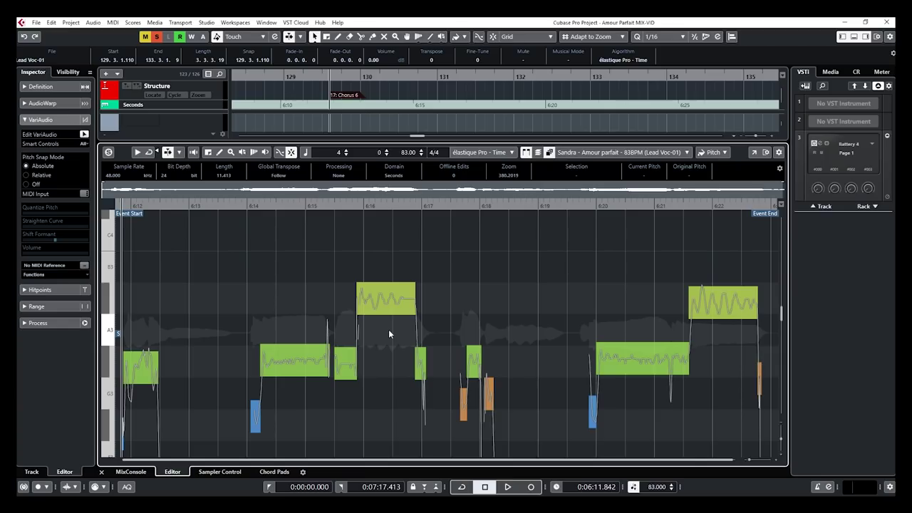
{"action": "scroll", "coordinate": [388, 329], "scroll_direction": "up", "scroll_amount": 6}
Tilt and flatten the right end of the A#3 segment's pitch curve, then shift its start.
{"action": "left_click", "coordinate": [376, 295]}
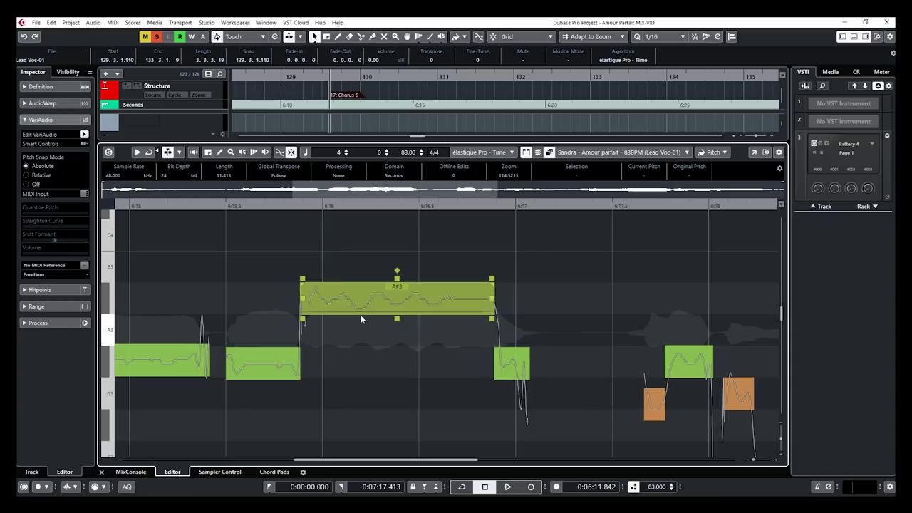
{"action": "left_click", "coordinate": [396, 270]}
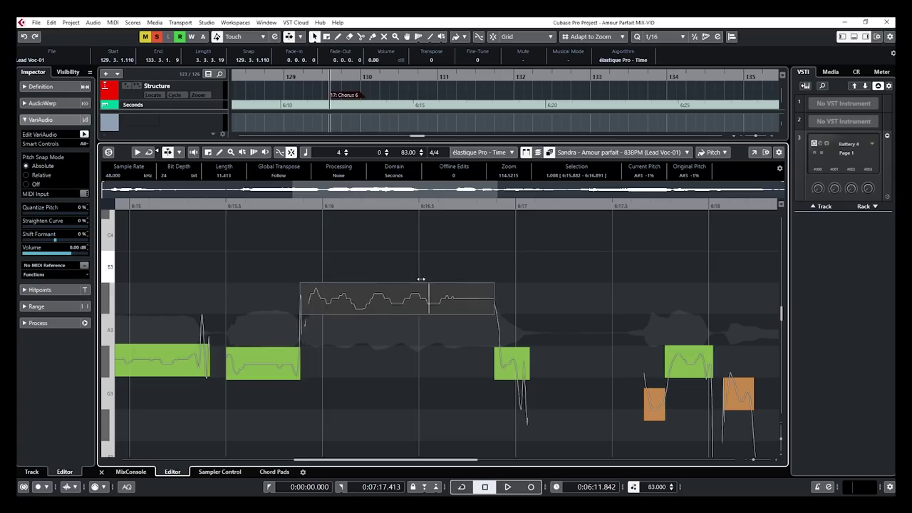
{"action": "key", "text": "ctrl+z"}
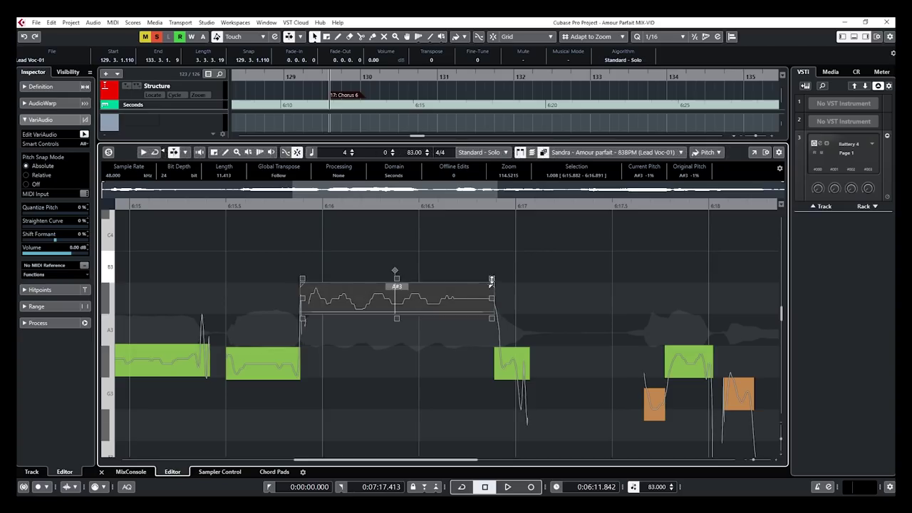
{"action": "left_click_drag", "start_coordinate": [491, 280], "coordinate": [491, 311]}
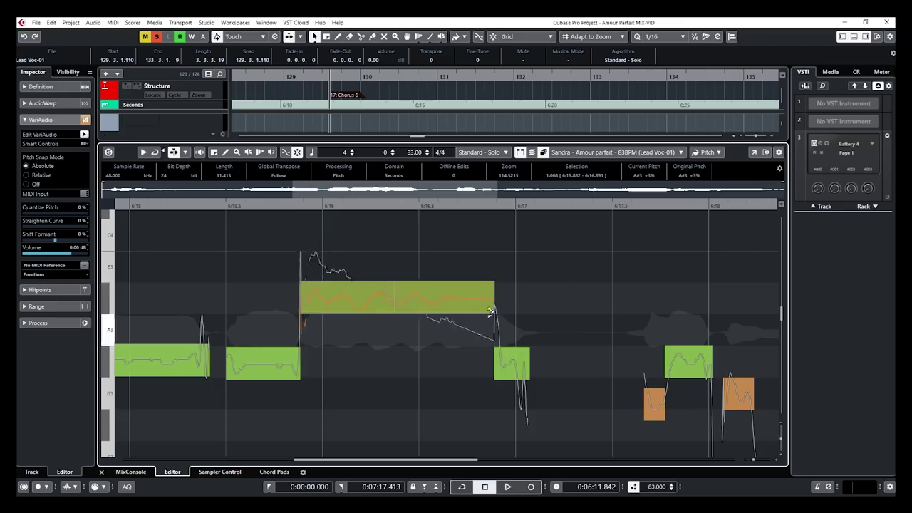
{"action": "left_click", "coordinate": [490, 276]}
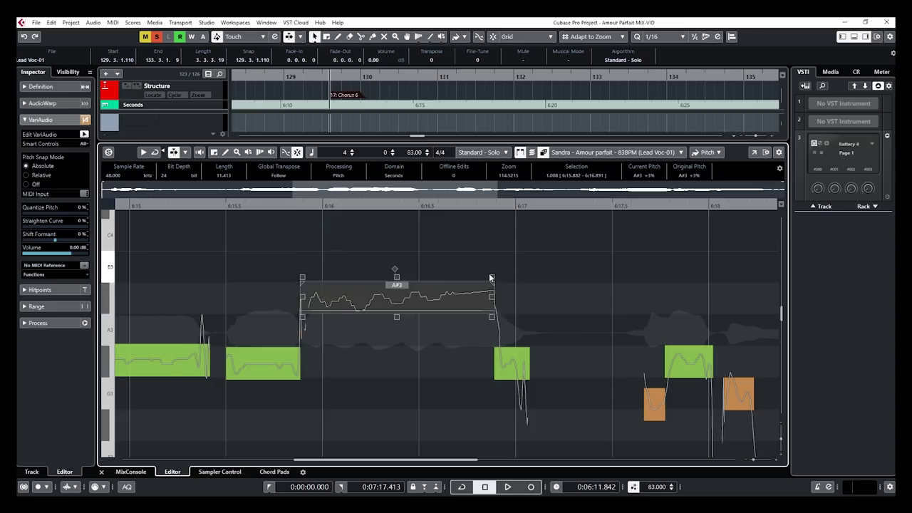
{"action": "left_click_drag", "start_coordinate": [491, 278], "coordinate": [438, 323]}
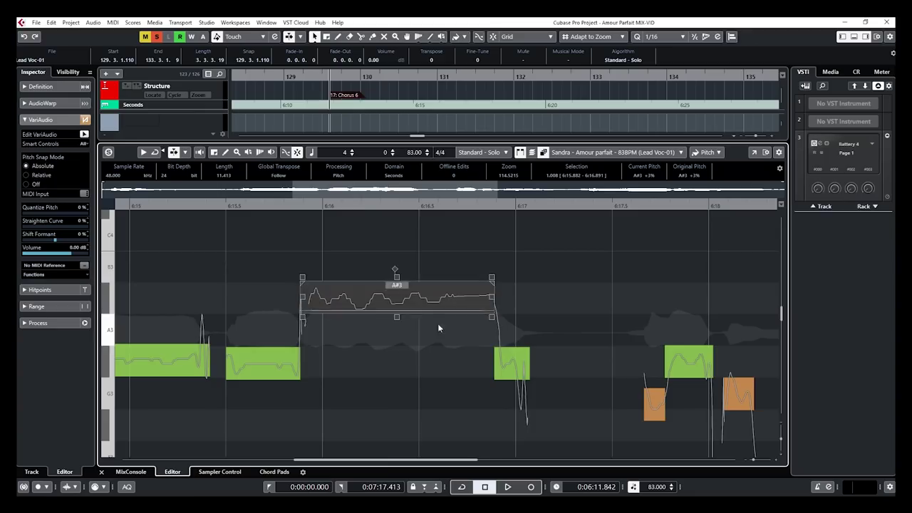
{"action": "left_click", "coordinate": [397, 318]}
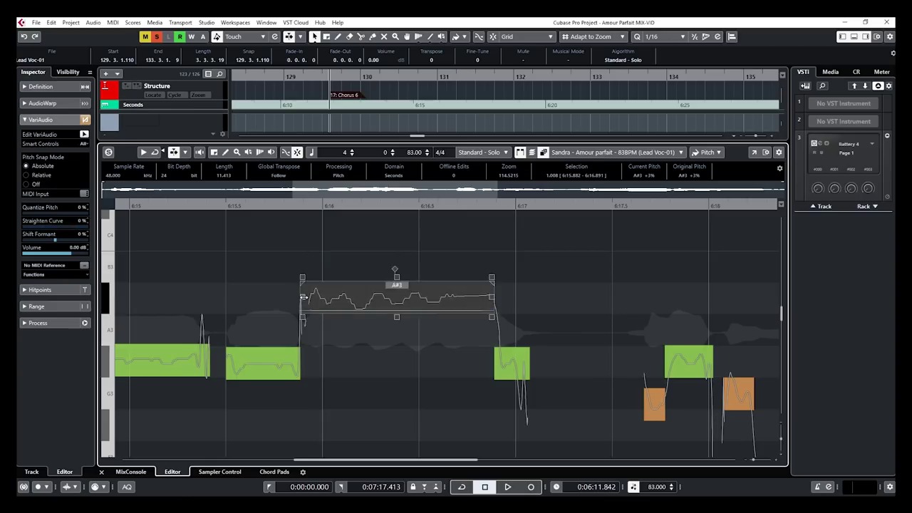
{"action": "left_click_drag", "start_coordinate": [300, 299], "coordinate": [263, 300]}
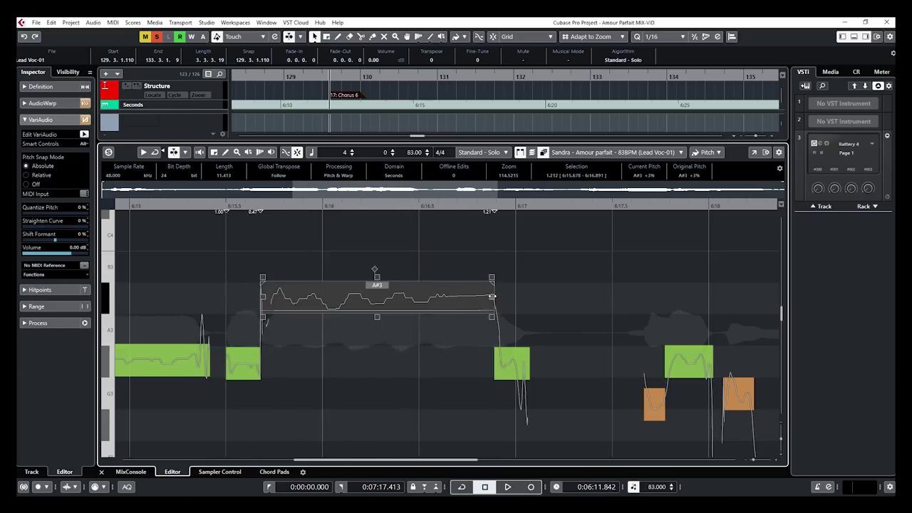
{"action": "left_click_drag", "start_coordinate": [491, 296], "coordinate": [437, 298]}
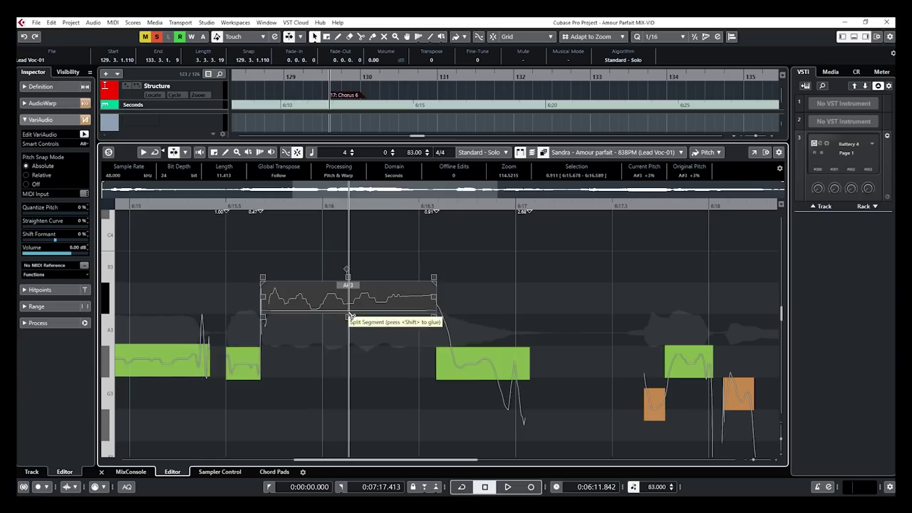
{"action": "key", "text": "ctrl+z"}
{"action": "key", "text": "ctrl+z"}
{"action": "key", "text": "ctrl+z"}
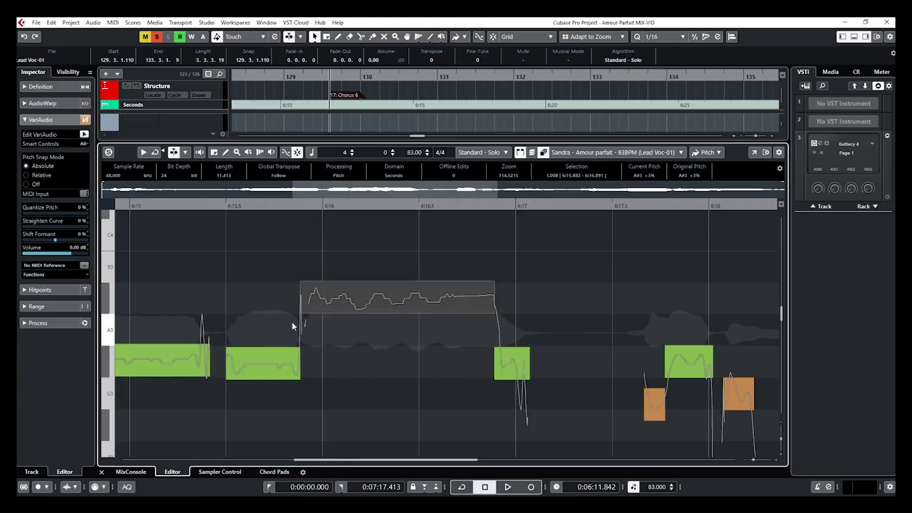
{"action": "mouse_move", "coordinate": [302, 318]}
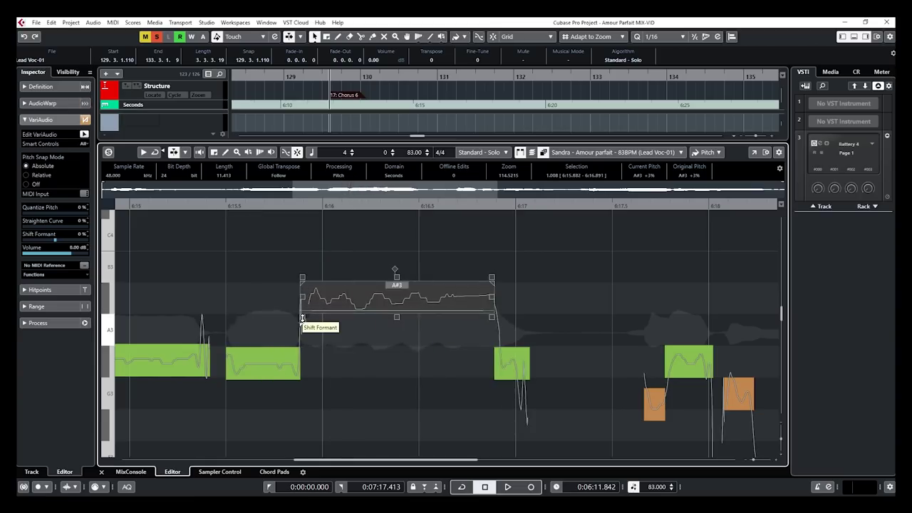
{"action": "mouse_move", "coordinate": [302, 318]}
{"action": "left_mouse_down"}
{"action": "mouse_move", "coordinate": [303, 333]}
{"action": "mouse_move", "coordinate": [306, 269]}
{"action": "mouse_move", "coordinate": [307, 330]}
{"action": "left_mouse_up"}
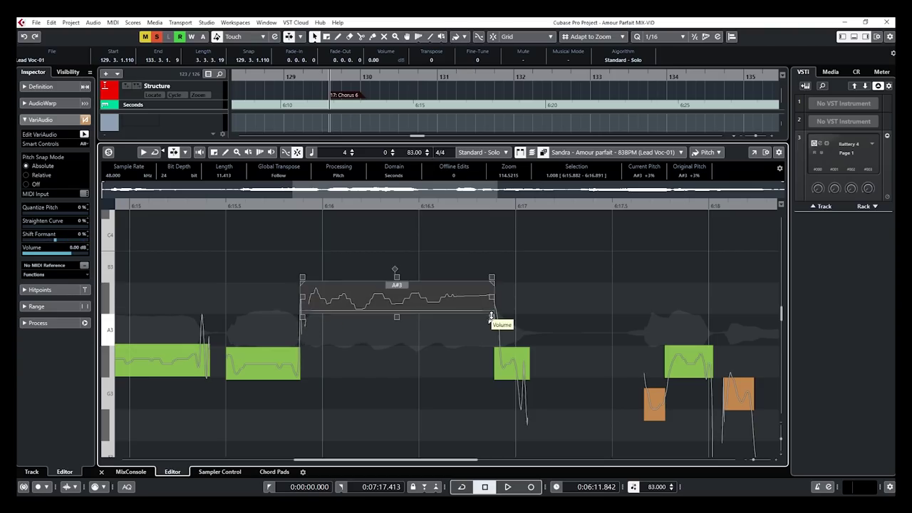
{"action": "left_click_drag", "start_coordinate": [491, 317], "coordinate": [496, 273]}
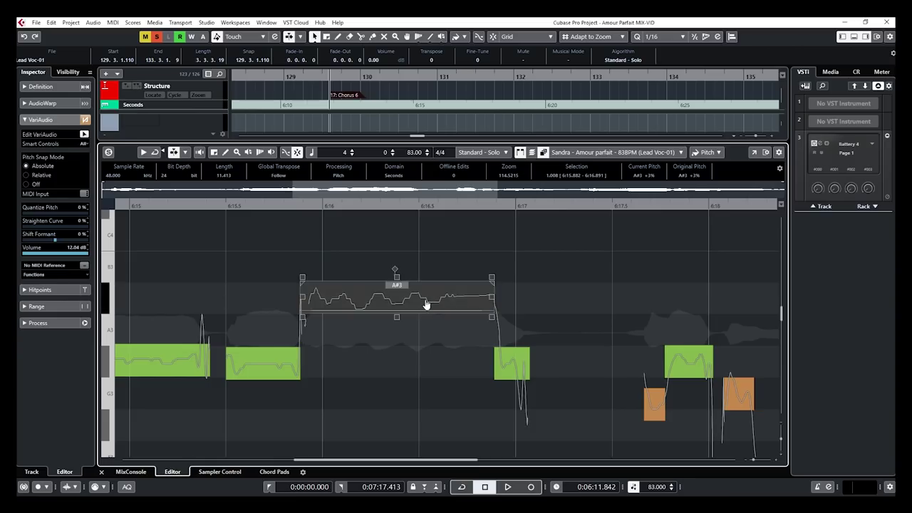
{"action": "key", "text": "ctrl+z"}
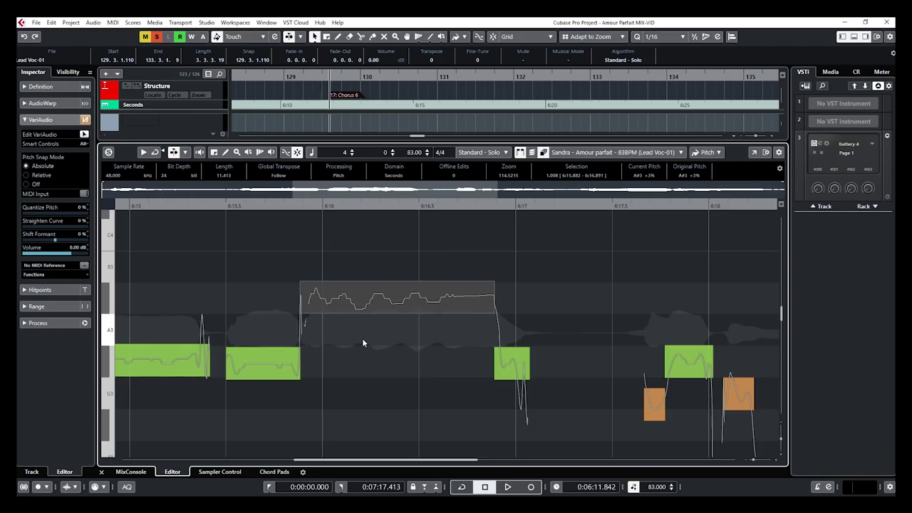
Toggle the A#3 segment's selection and zoom out with Shift+F to the whole Lead Voc event.
{"action": "mouse_move", "coordinate": [311, 304]}
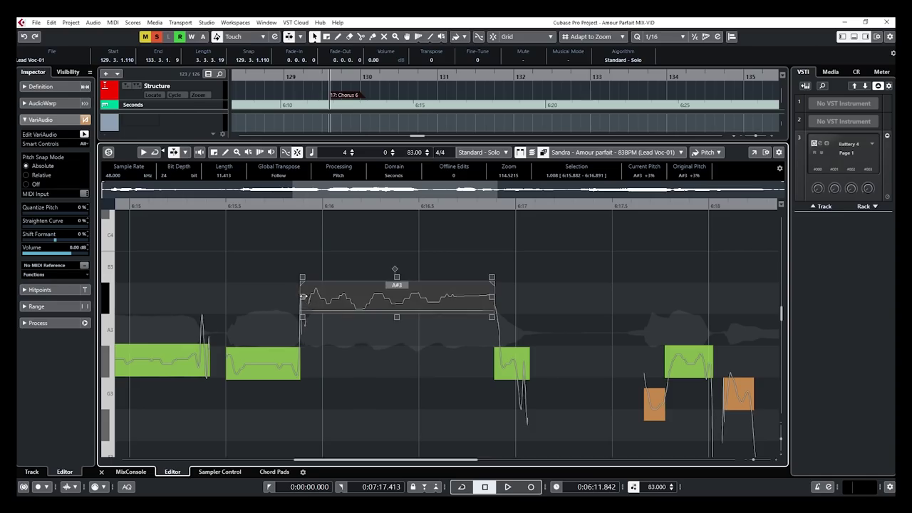
{"action": "left_click", "coordinate": [308, 288]}
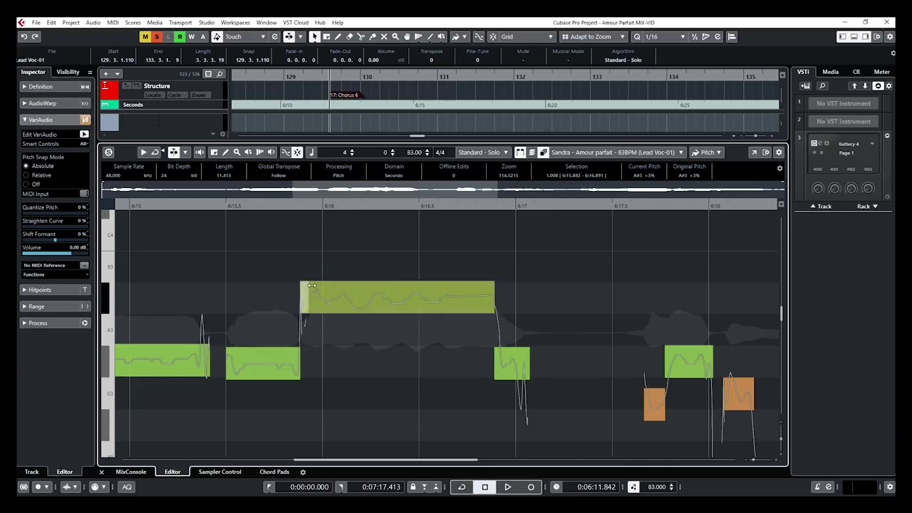
{"action": "left_click", "coordinate": [501, 295]}
{"action": "left_click", "coordinate": [489, 288]}
{"action": "left_click", "coordinate": [483, 284]}
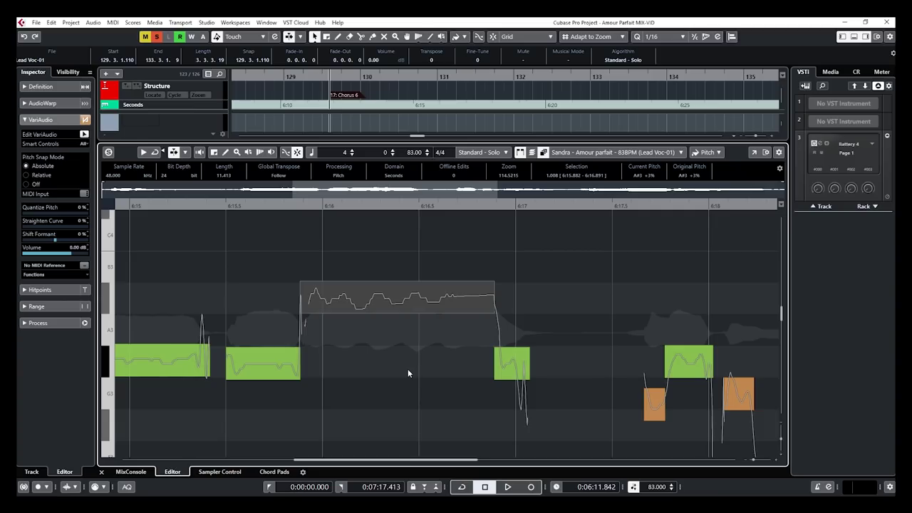
{"action": "key", "text": "shift+f"}
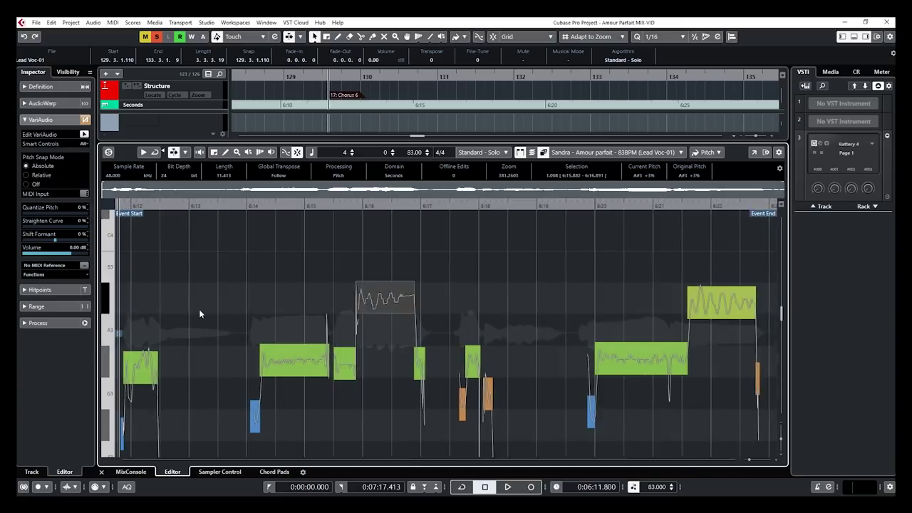
Straighten the A#3 segment's pitch curve to 100% and play back the result.
{"action": "left_click", "coordinate": [201, 315]}
{"action": "left_click_drag", "start_coordinate": [123, 258], "coordinate": [520, 458]}
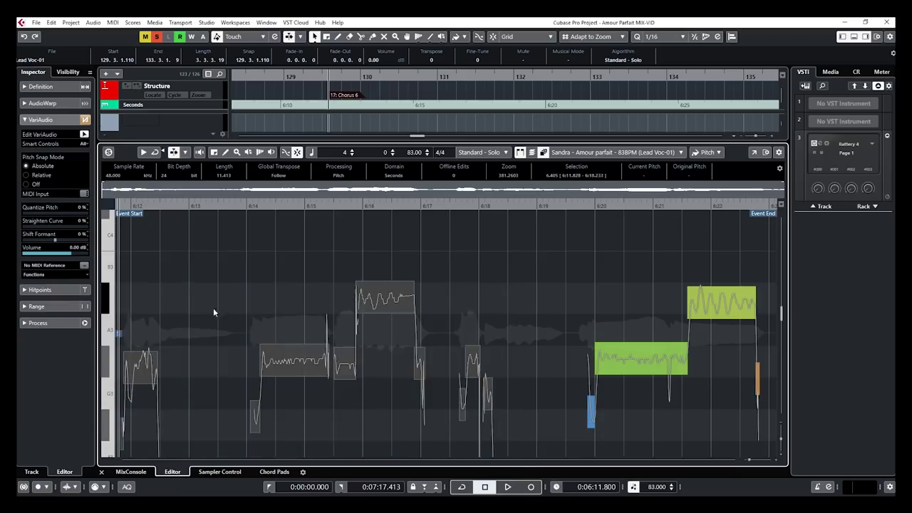
{"action": "left_click", "coordinate": [382, 303]}
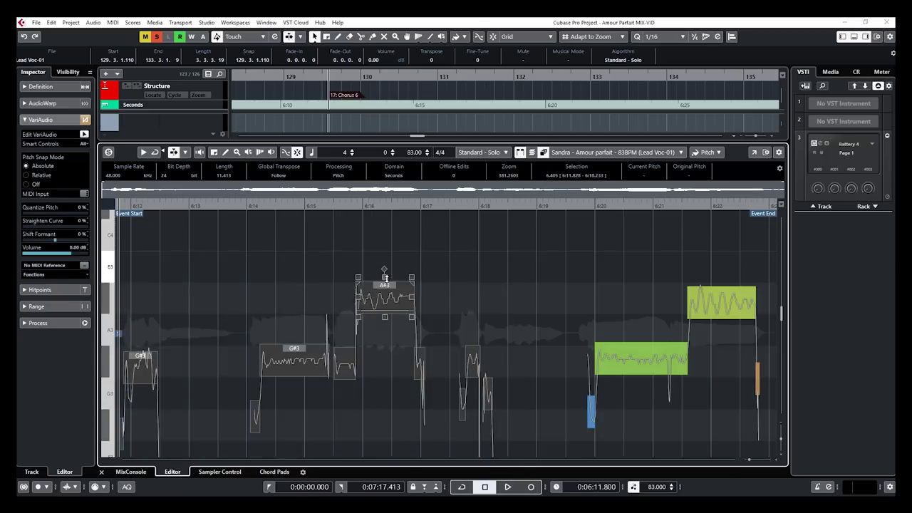
{"action": "left_click_drag", "start_coordinate": [385, 270], "coordinate": [381, 369]}
{"action": "key", "text": "space"}
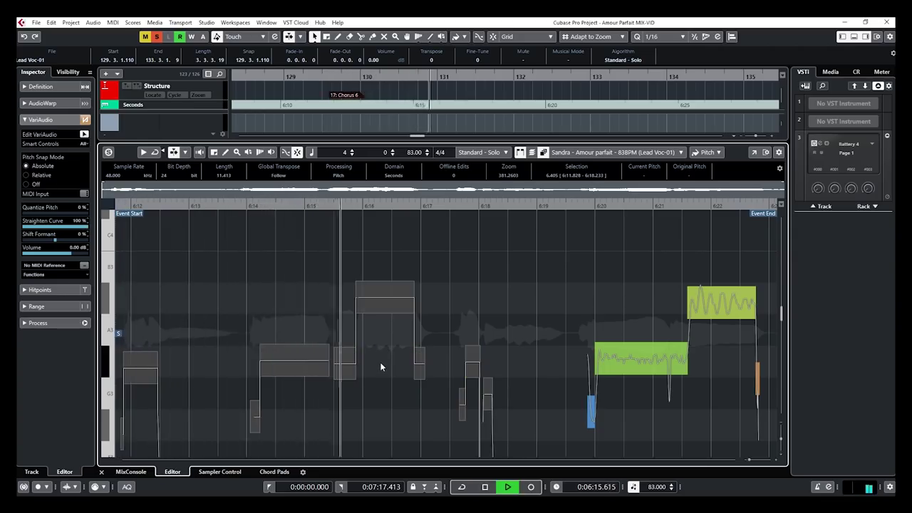
{"action": "key", "text": "space"}
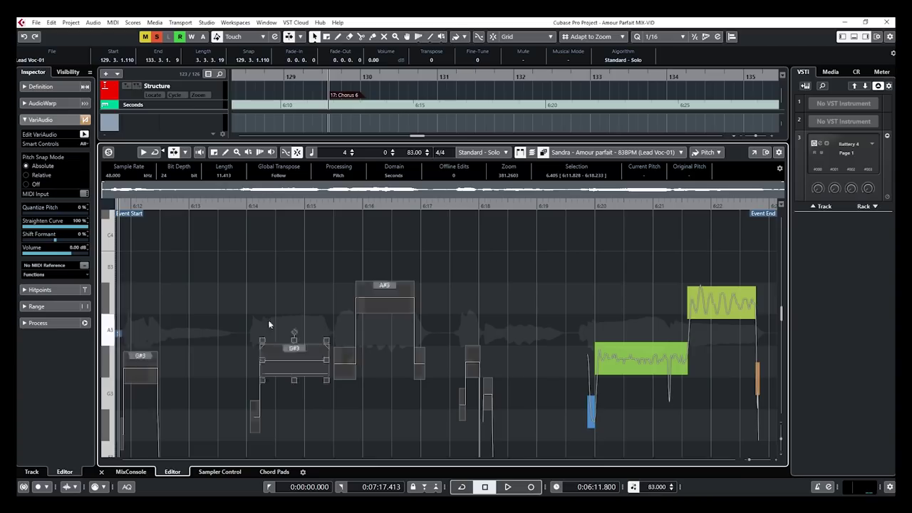
Select all Lead Voc segments and set Straighten Curve to 100% for every note.
{"action": "mouse_move", "coordinate": [278, 368]}
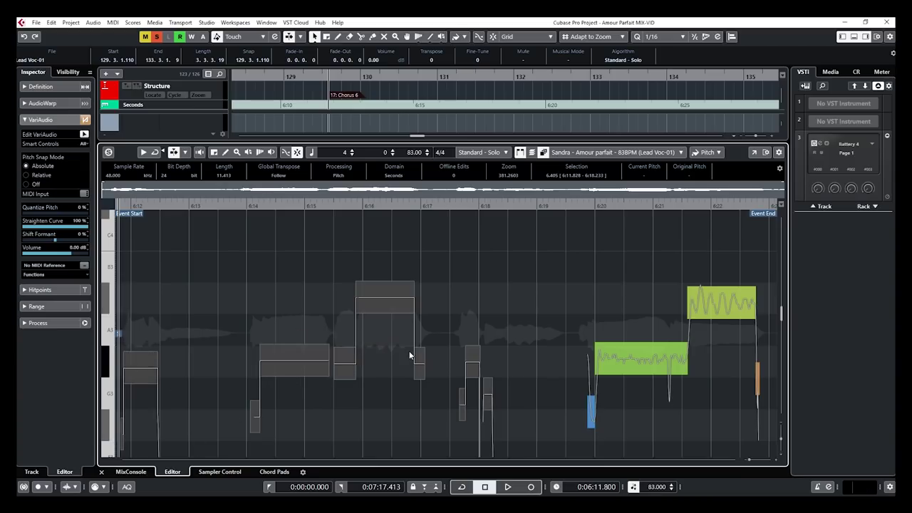
{"action": "mouse_move", "coordinate": [362, 299]}
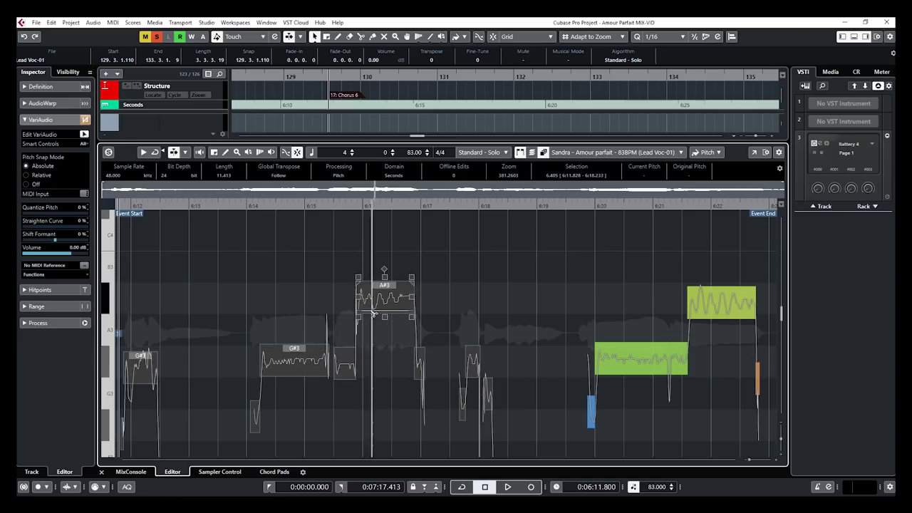
{"action": "key", "text": "ctrl+a"}
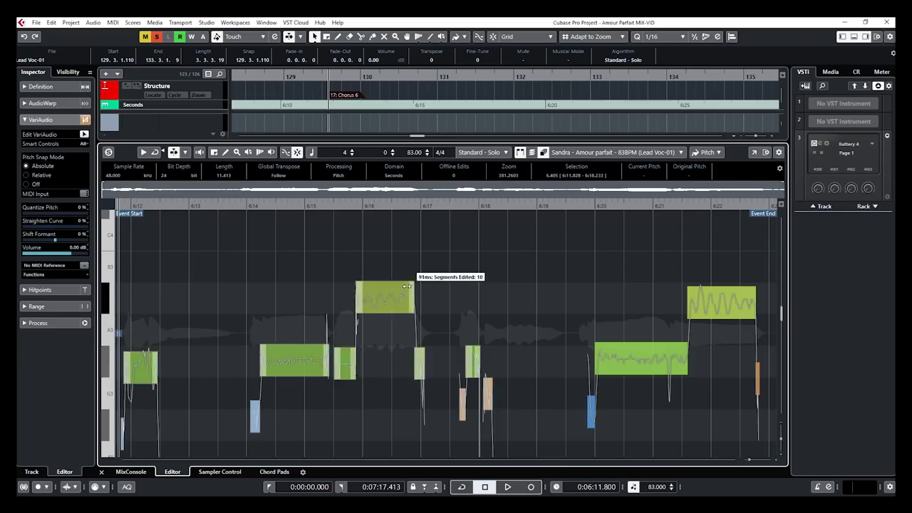
{"action": "left_click", "coordinate": [414, 252]}
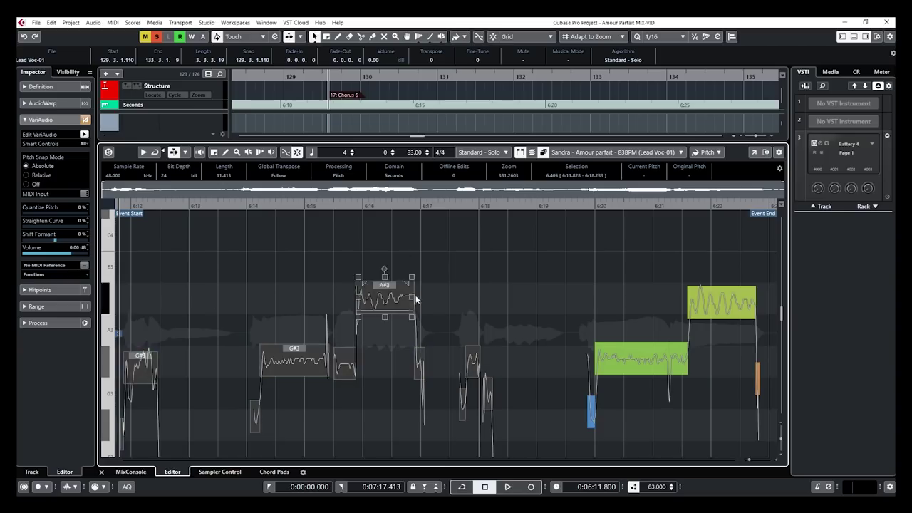
{"action": "key", "text": "ctrl+a"}
{"action": "left_click_drag", "start_coordinate": [384, 276], "coordinate": [382, 372]}
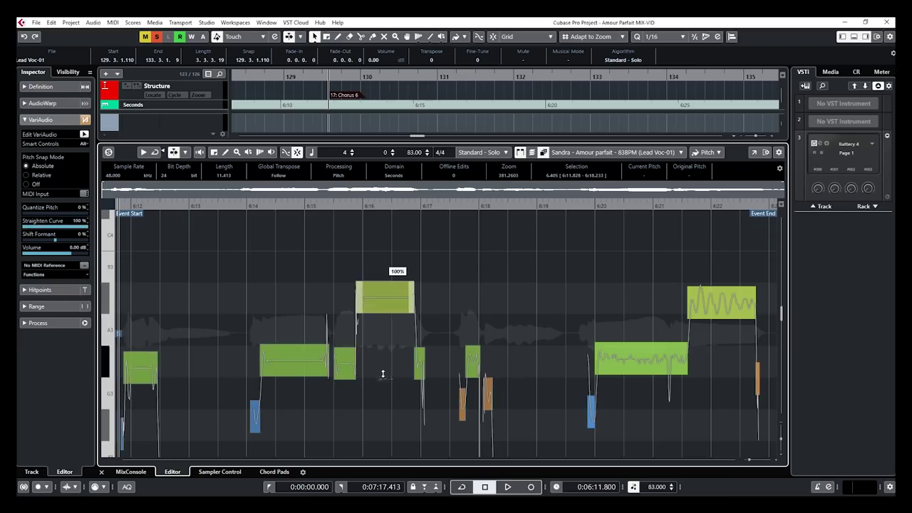
{"action": "left_click", "coordinate": [202, 302]}
Zoom in on the vocal segments and play back the straightened vocal.
{"action": "left_click_drag", "start_coordinate": [138, 205], "coordinate": [171, 249]}
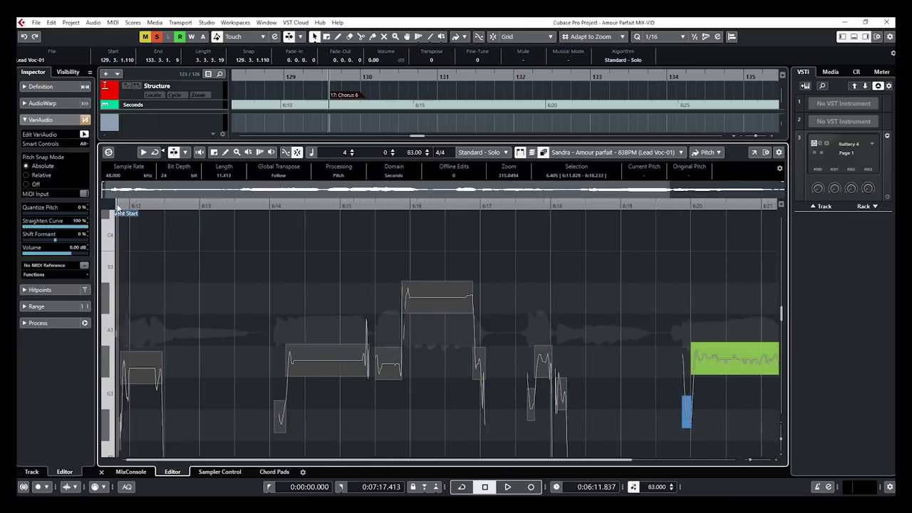
{"action": "key", "text": "space"}
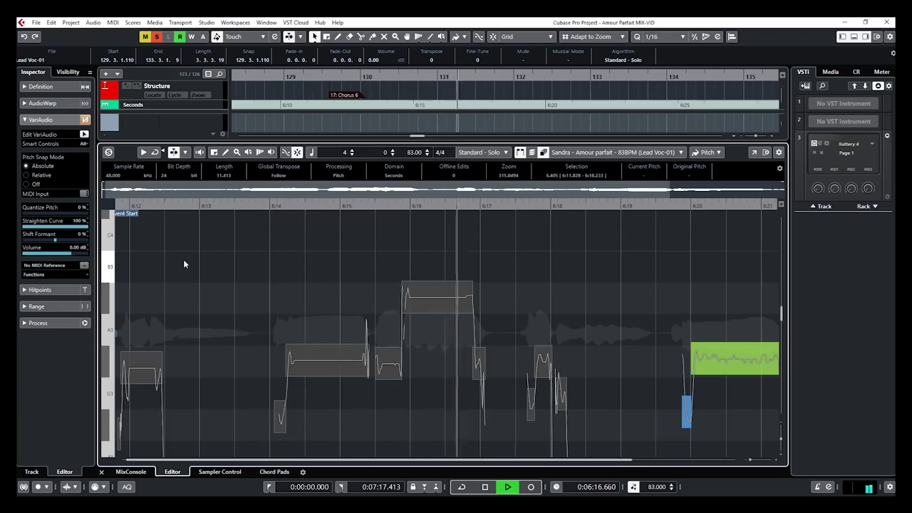
{"action": "key", "text": "space"}
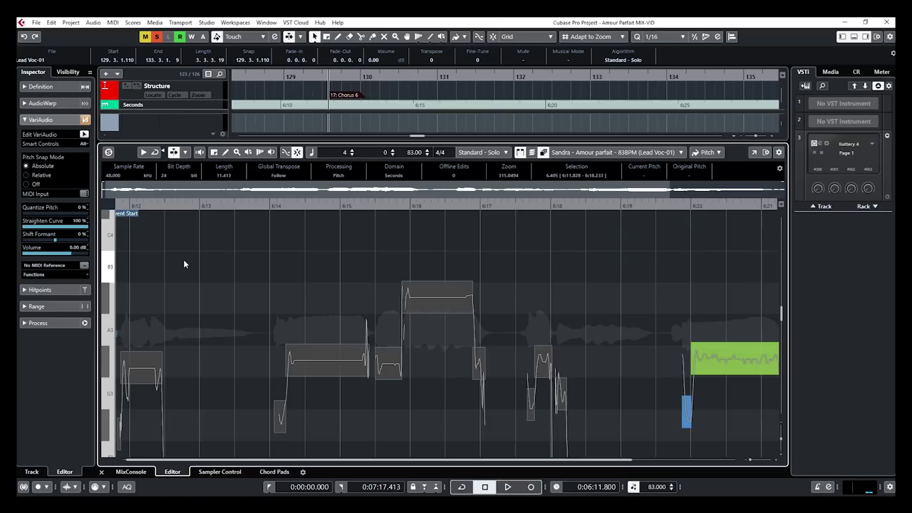
Undo the straightening so Straighten Curve returns to 0% and the natural pitch wobble comes back.
{"action": "mouse_move", "coordinate": [433, 285]}
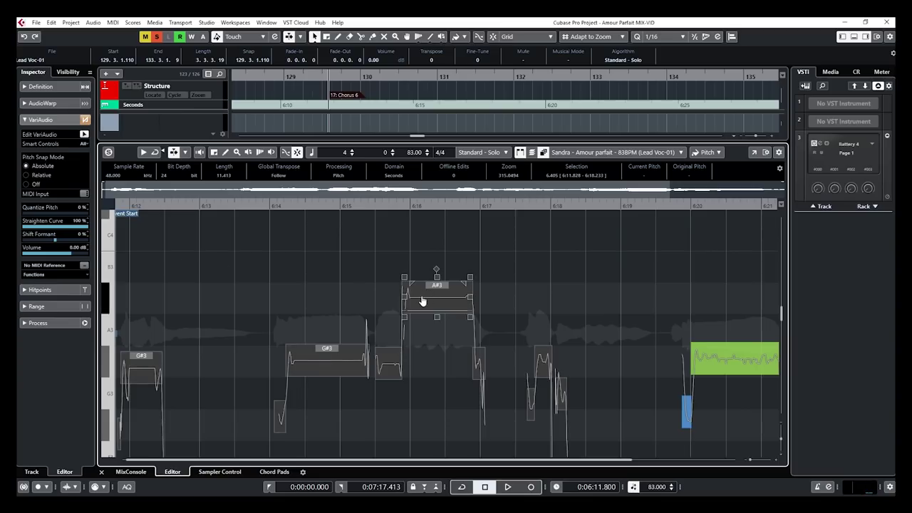
{"action": "left_click", "coordinate": [422, 301]}
{"action": "key", "text": "ctrl+z"}
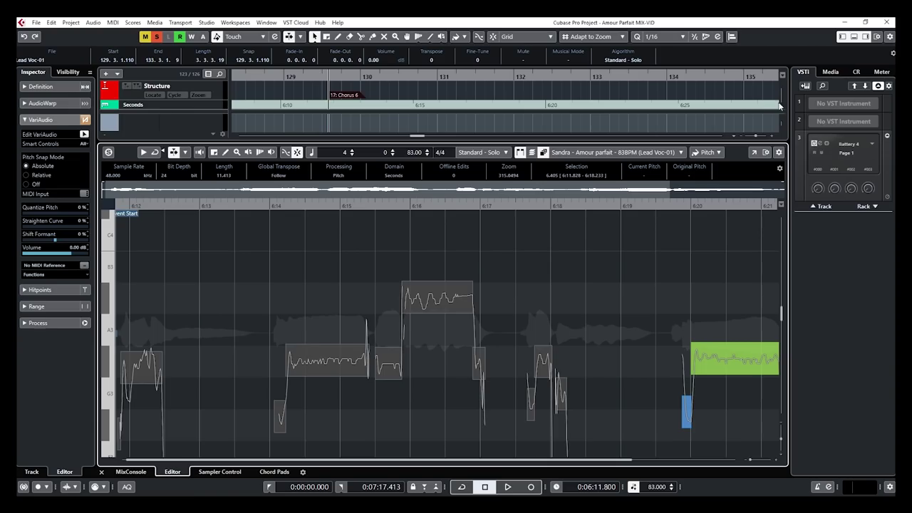
Close the lower zone, open the Audio Alignment Panel, and set Lead Voc as the reference.
{"action": "left_click", "coordinate": [855, 37]}
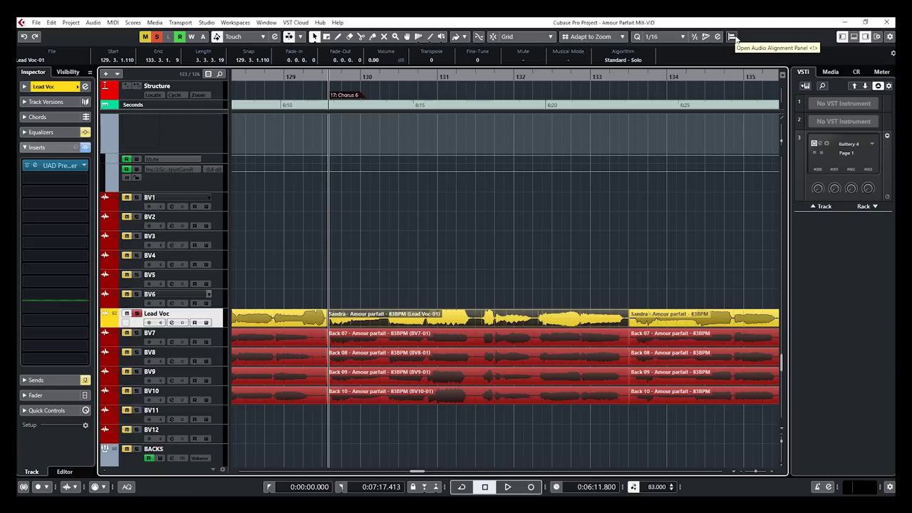
{"action": "left_click", "coordinate": [733, 37]}
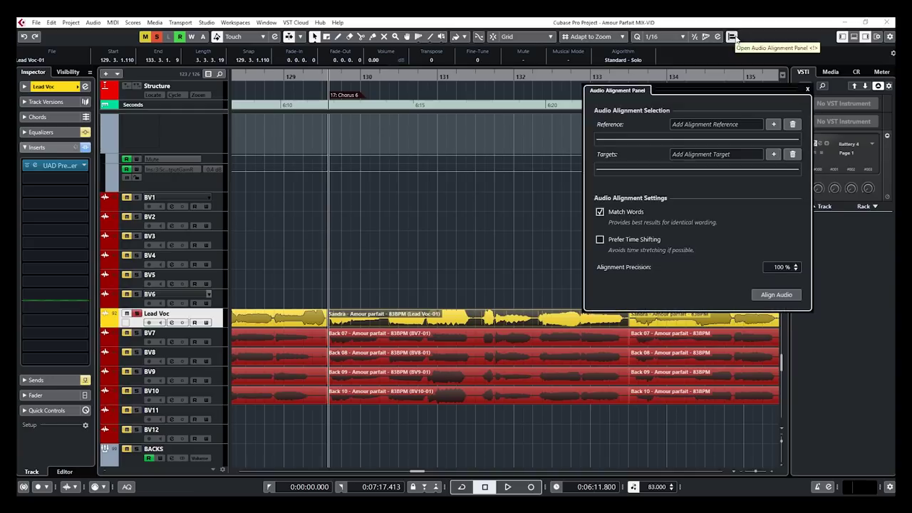
{"action": "left_click", "coordinate": [490, 291]}
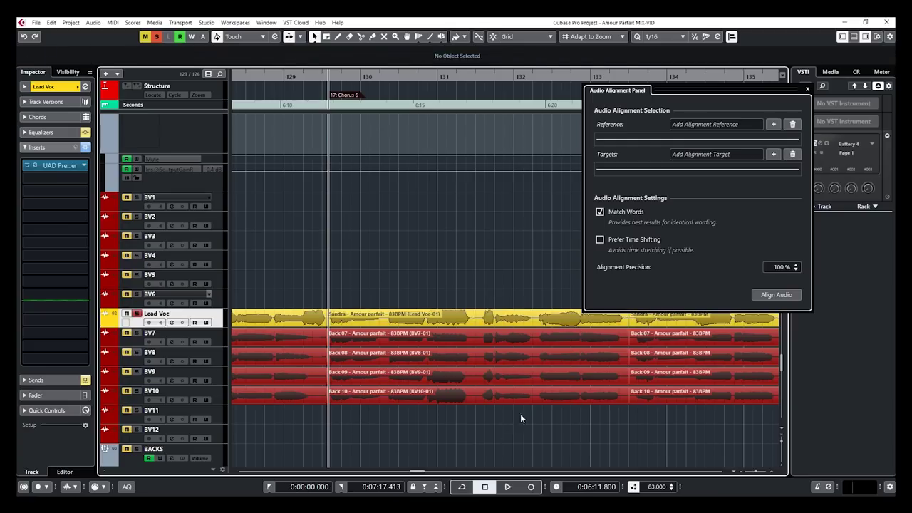
{"action": "left_click_drag", "start_coordinate": [520, 413], "coordinate": [424, 339]}
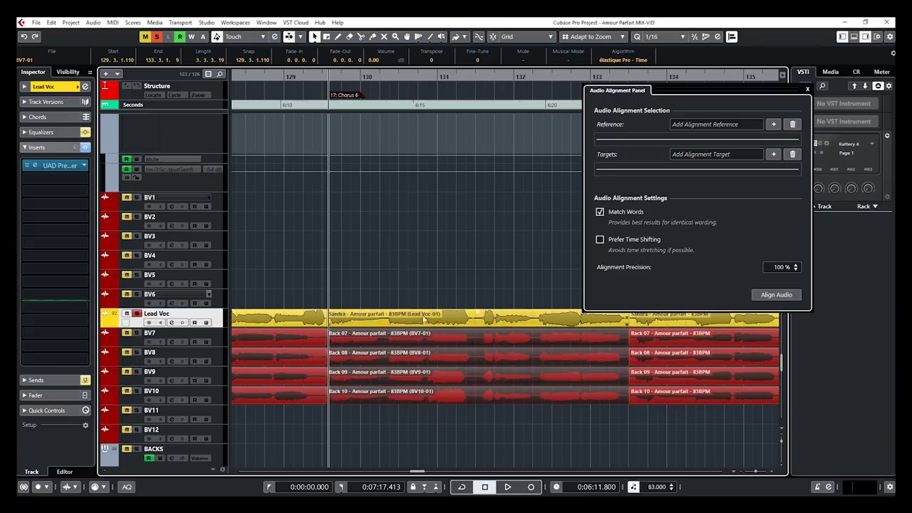
{"action": "left_click", "coordinate": [448, 318]}
{"action": "left_click", "coordinate": [460, 319]}
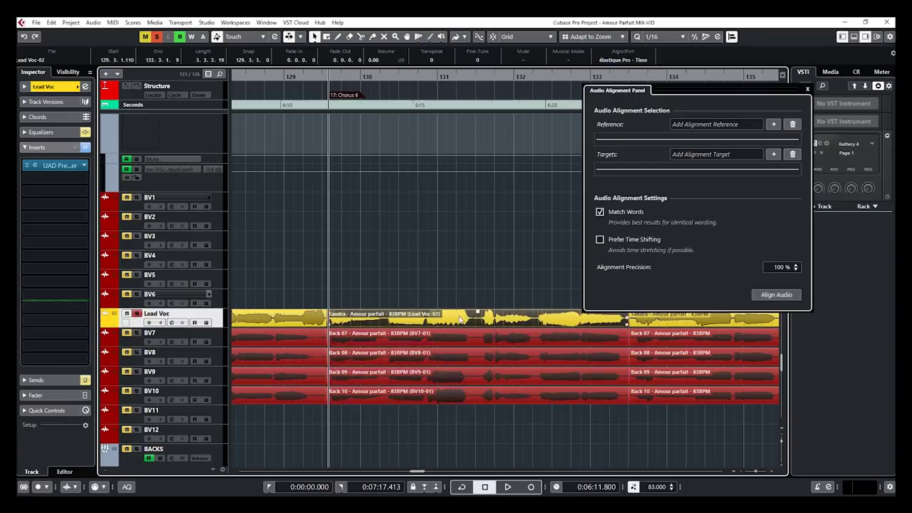
{"action": "left_click", "coordinate": [775, 124]}
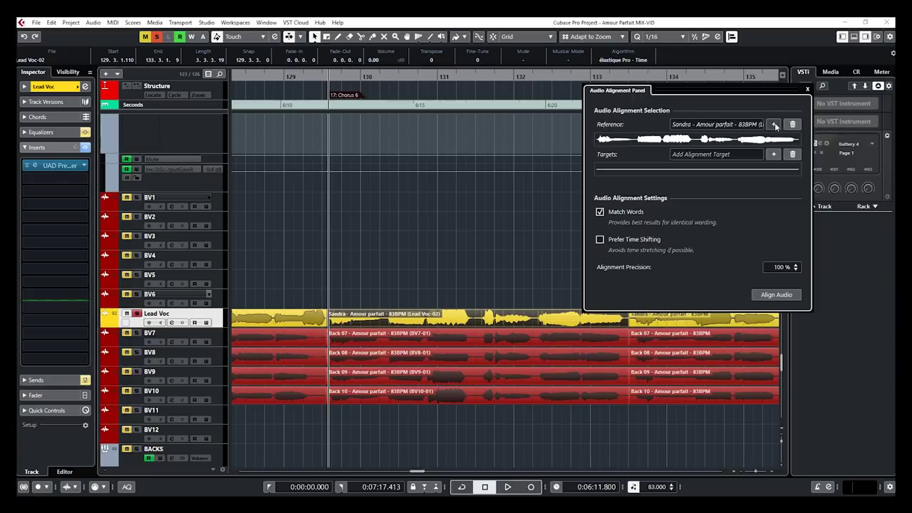
Add BV7–BV10 as targets, set precision to 100%, and align the audio.
{"action": "left_click_drag", "start_coordinate": [455, 420], "coordinate": [442, 333]}
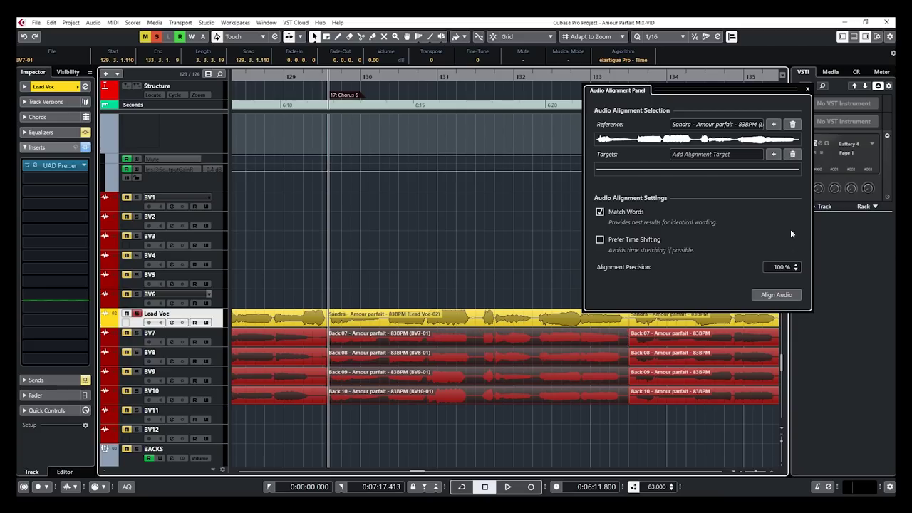
{"action": "left_click", "coordinate": [773, 154]}
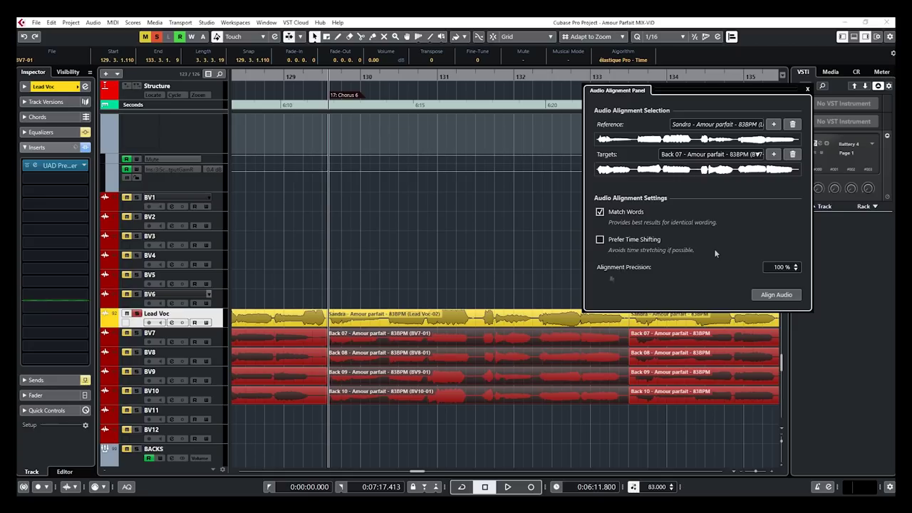
{"action": "left_click", "coordinate": [783, 267]}
{"action": "type", "text": "59"}
{"action": "key", "text": "Return"}
{"action": "left_click_drag", "start_coordinate": [796, 268], "coordinate": [790, 241]}
{"action": "left_click", "coordinate": [777, 296]}
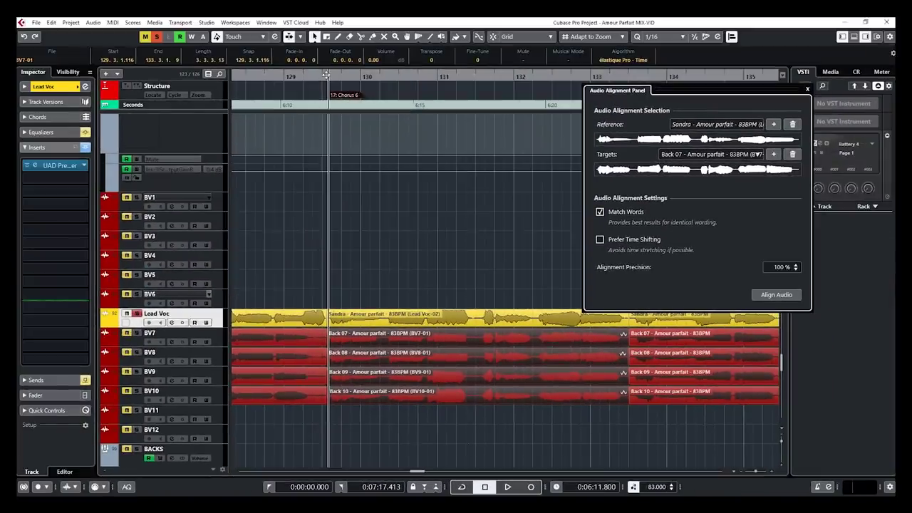
Zoom in and play back the aligned backing vocals against the lead.
{"action": "left_click_drag", "start_coordinate": [326, 75], "coordinate": [322, 80]}
{"action": "key", "text": "space"}
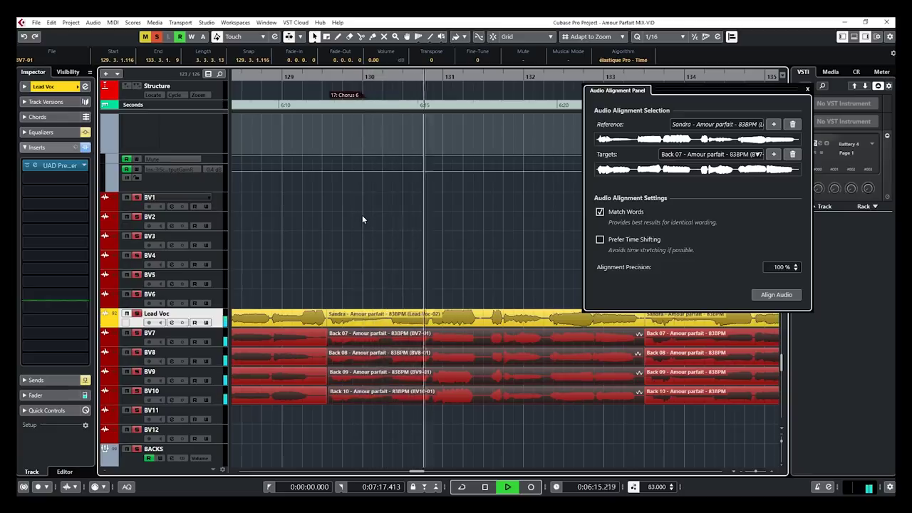
{"action": "key", "text": "space"}
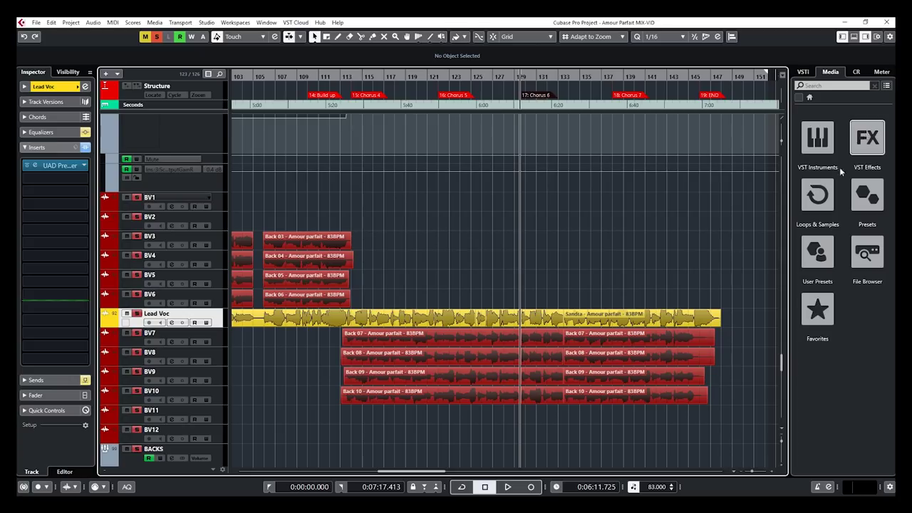
Browse VST Instruments in the Media rack, then open VST Effects and its sorting dropdown.
{"action": "left_click", "coordinate": [817, 139]}
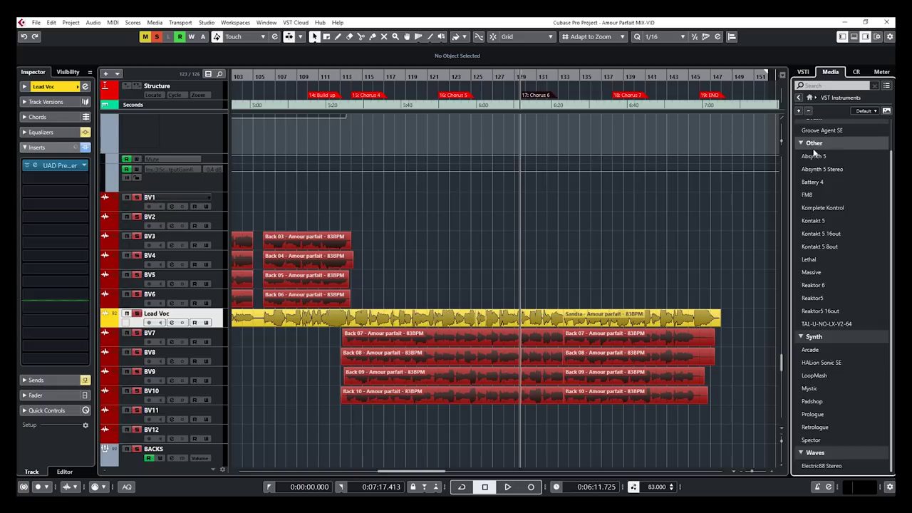
{"action": "left_click", "coordinate": [803, 142]}
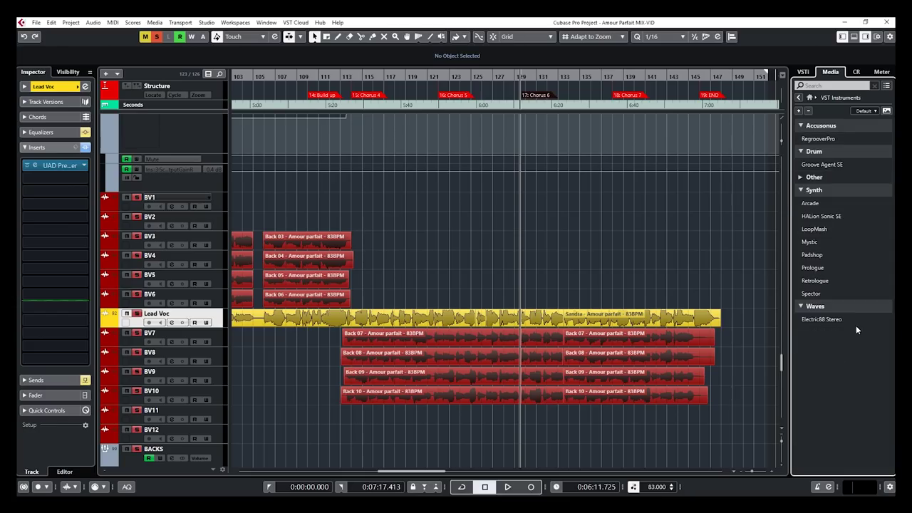
{"action": "left_click", "coordinate": [809, 96]}
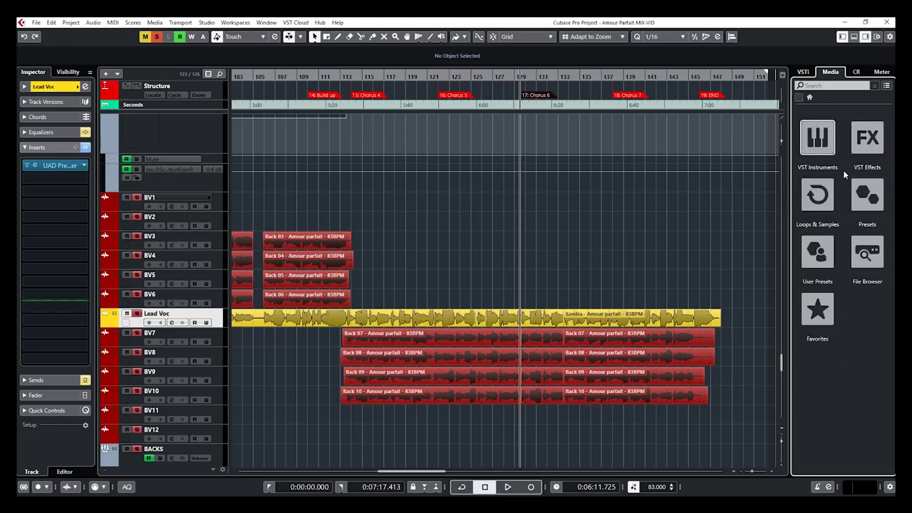
{"action": "left_click", "coordinate": [870, 143]}
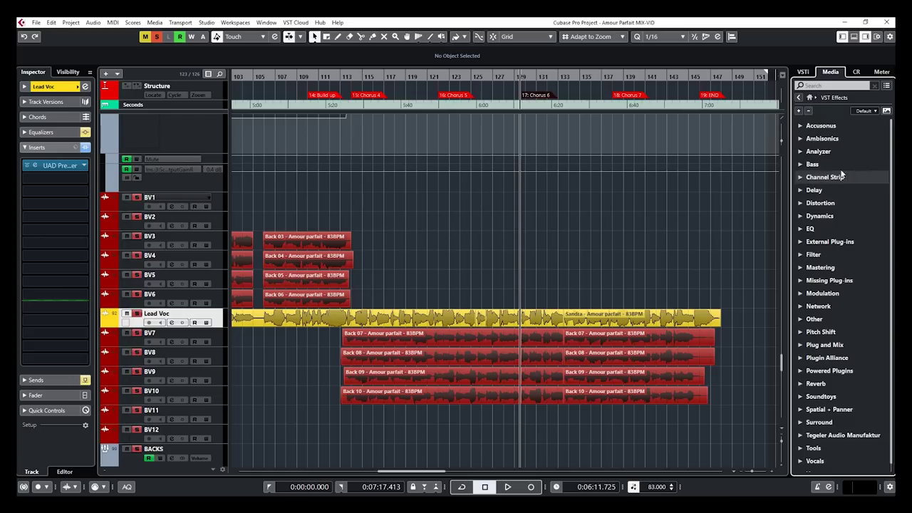
{"action": "left_click", "coordinate": [875, 112]}
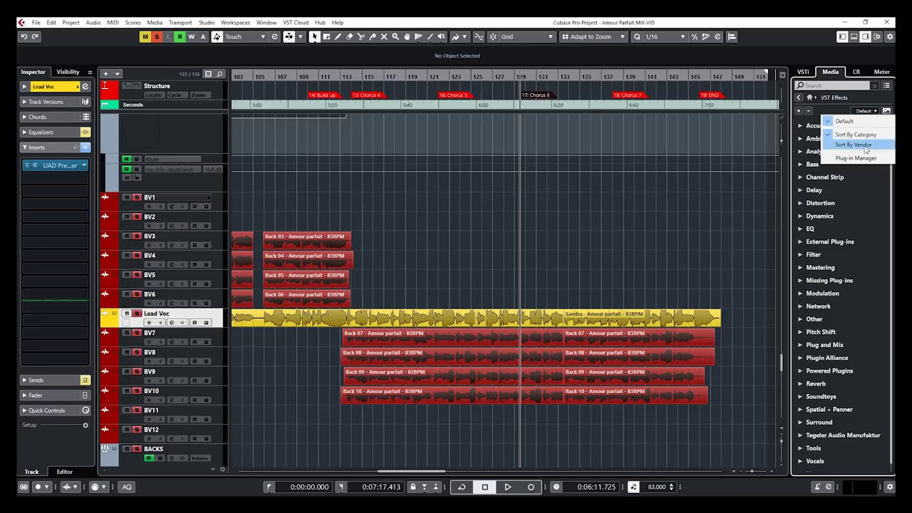
Sort the VST Effects list by vendor.
{"action": "left_click", "coordinate": [866, 146]}
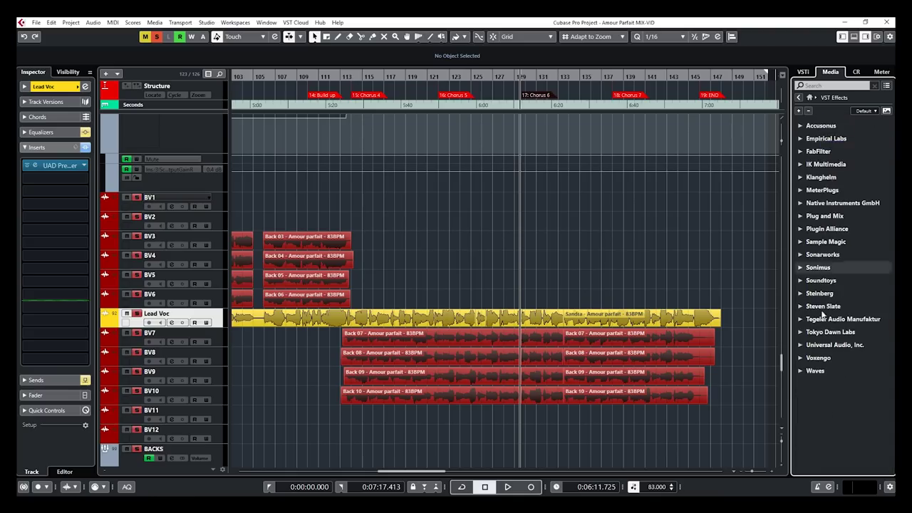
{"action": "left_click", "coordinate": [875, 112]}
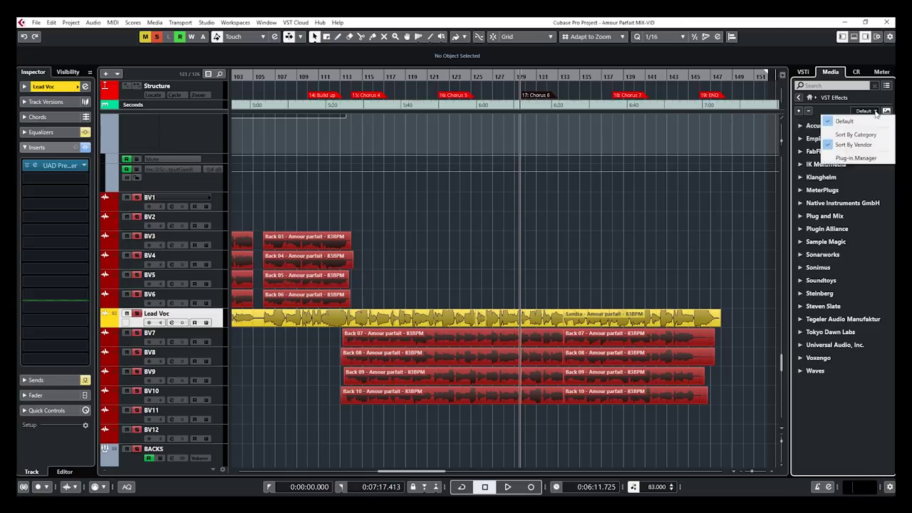
{"action": "left_click", "coordinate": [875, 112]}
Open the VST Plug-in Manager from the dropdown, then close it.
{"action": "left_click", "coordinate": [876, 112]}
{"action": "left_click", "coordinate": [861, 158]}
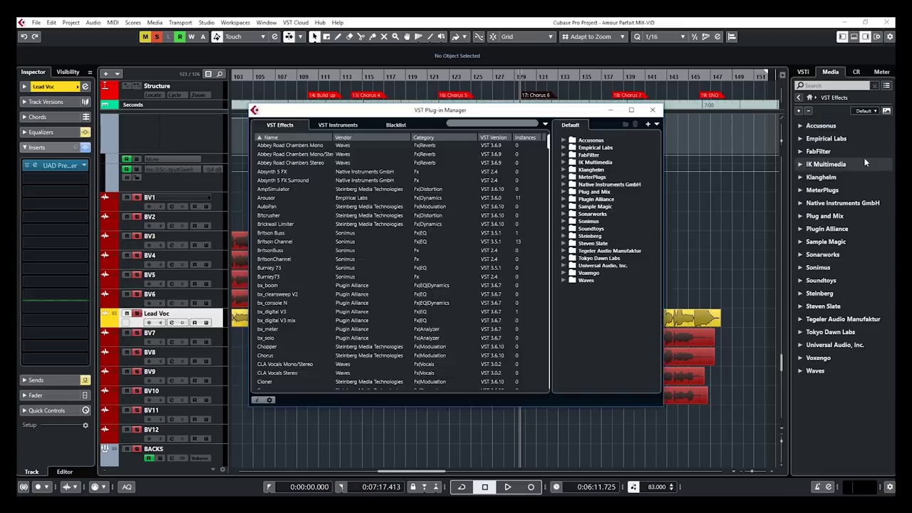
{"action": "left_click", "coordinate": [653, 112]}
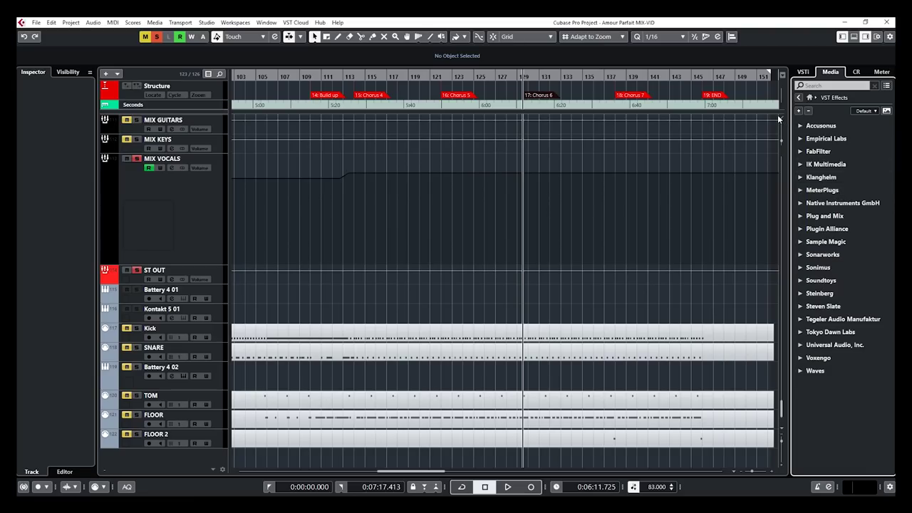
Add Steinberg's REVerence reverb as an FX channel below FLOOR 2, then close its editor.
{"action": "left_click", "coordinate": [845, 293]}
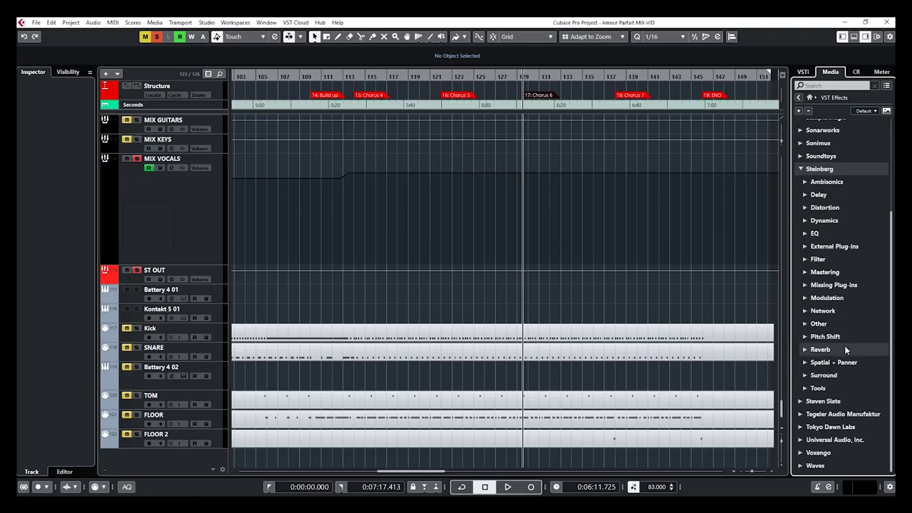
{"action": "left_click", "coordinate": [807, 349]}
{"action": "scroll", "coordinate": [839, 352], "scroll_direction": "down", "scroll_amount": 2}
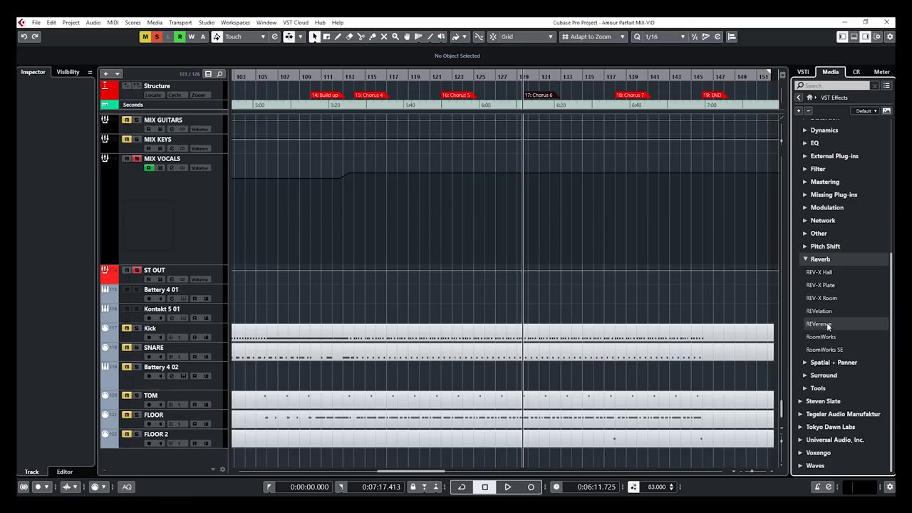
{"action": "left_click_drag", "start_coordinate": [827, 322], "coordinate": [130, 462]}
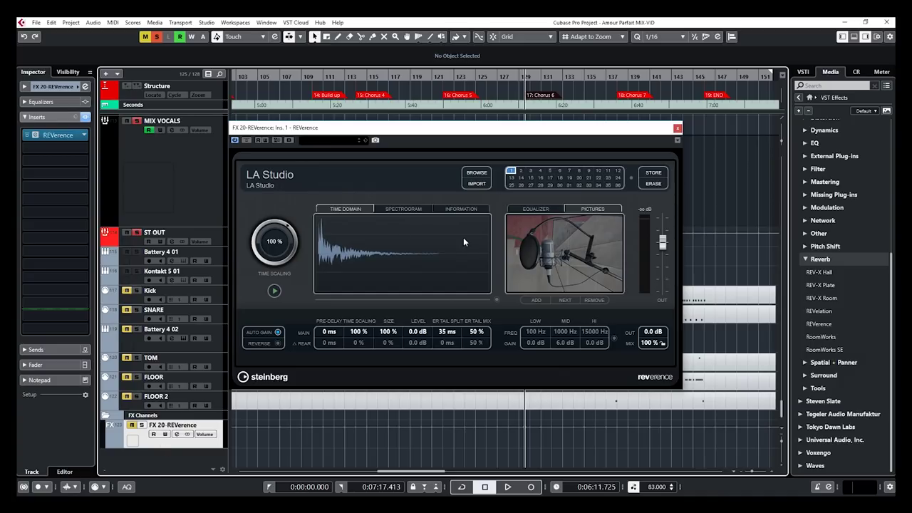
{"action": "left_click", "coordinate": [678, 128]}
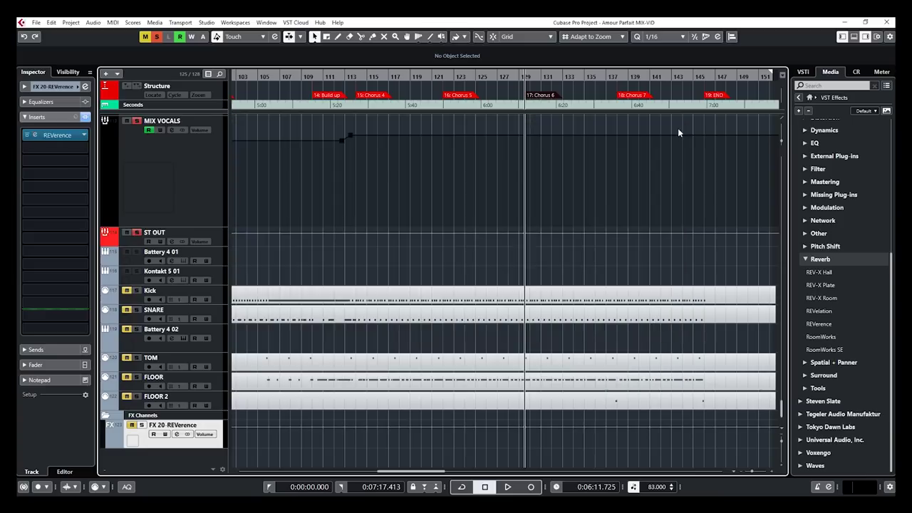
Undo the added FX channel and create a REVerence channel with the Plate Hall TME preset below FLOOR 2.
{"action": "key", "text": "ctrl+z"}
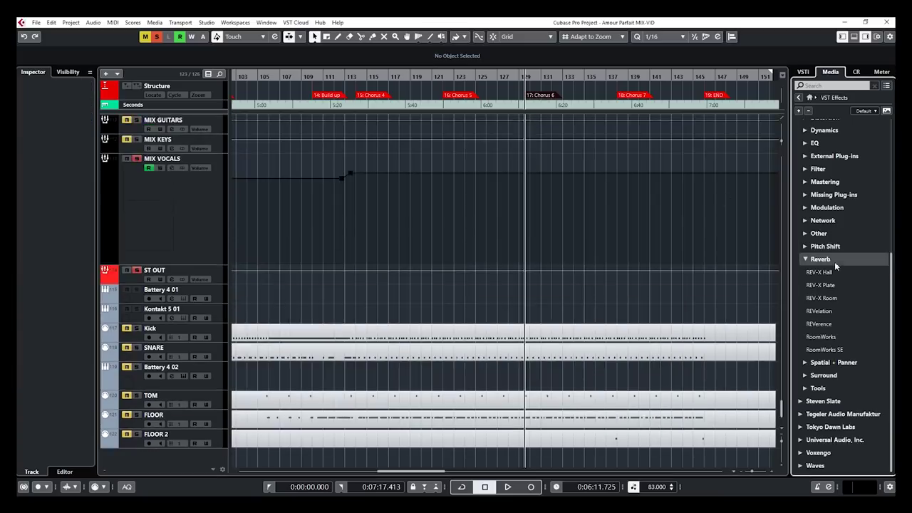
{"action": "left_click", "coordinate": [818, 325]}
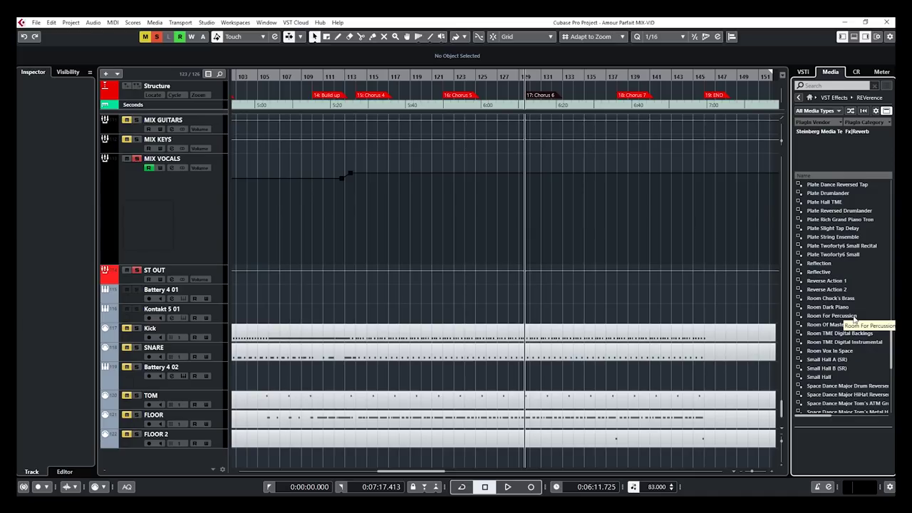
{"action": "left_click", "coordinate": [833, 203]}
{"action": "left_click_drag", "start_coordinate": [802, 204], "coordinate": [159, 462]}
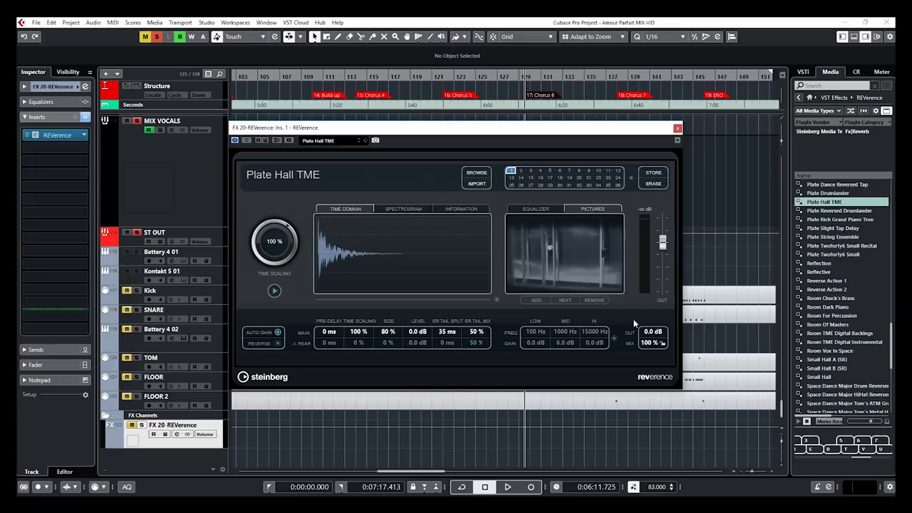
{"action": "left_click", "coordinate": [677, 127]}
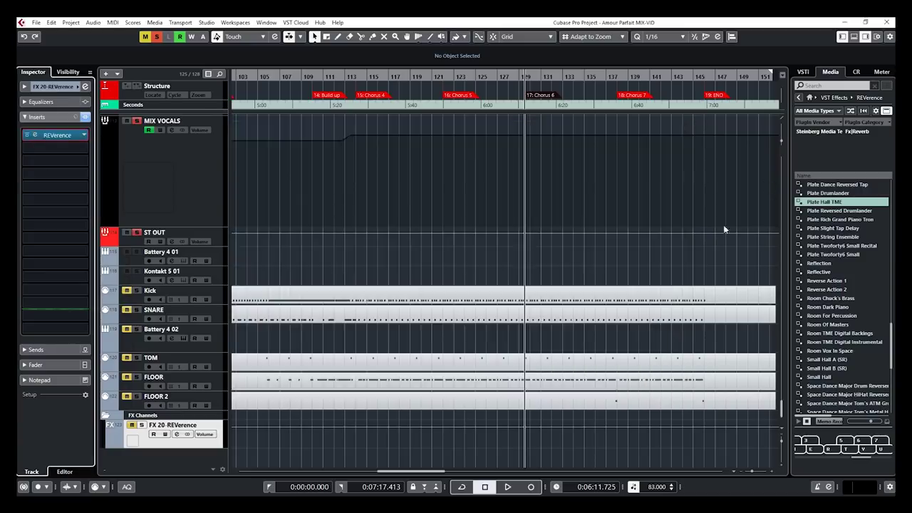
{"action": "scroll", "coordinate": [319, 267], "scroll_direction": "up", "scroll_amount": 10}
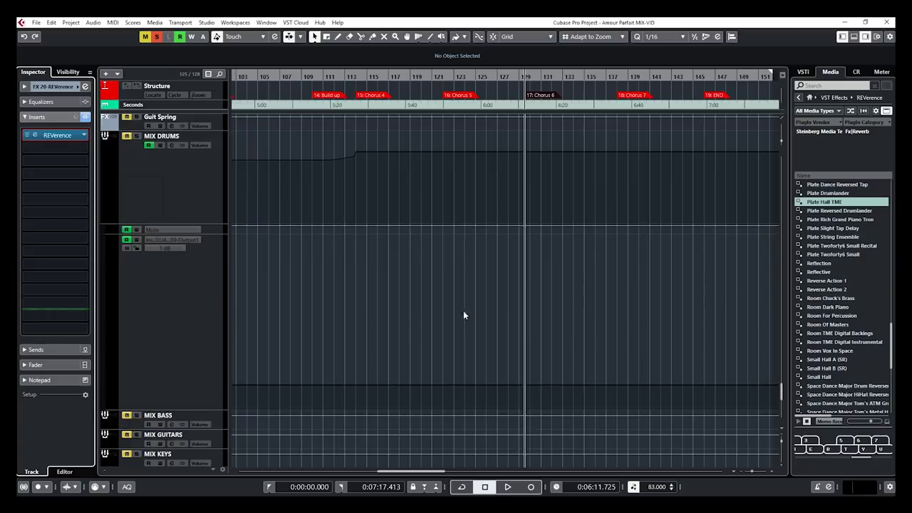
Drag StudioEQ from Steinberg's EQ folder into the Lead Voc track's second insert slot.
{"action": "left_click", "coordinate": [218, 190]}
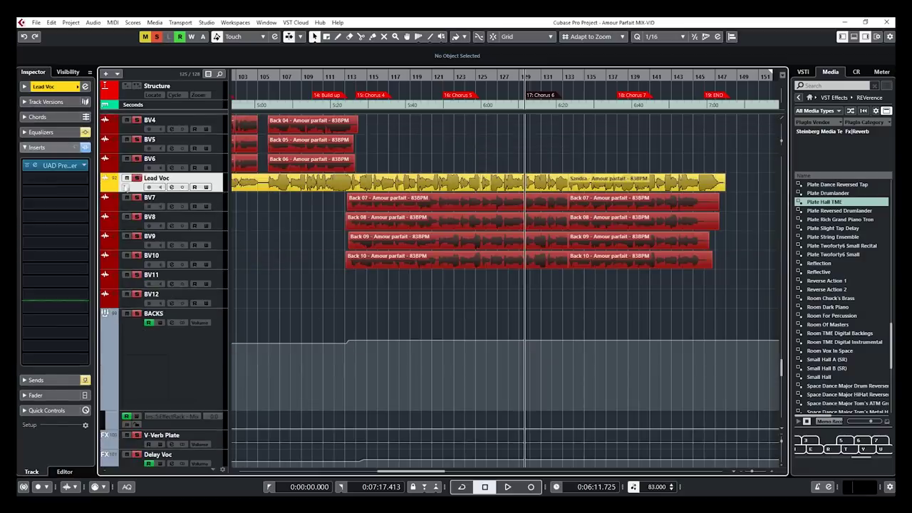
{"action": "scroll", "coordinate": [850, 265], "scroll_direction": "up", "scroll_amount": 20}
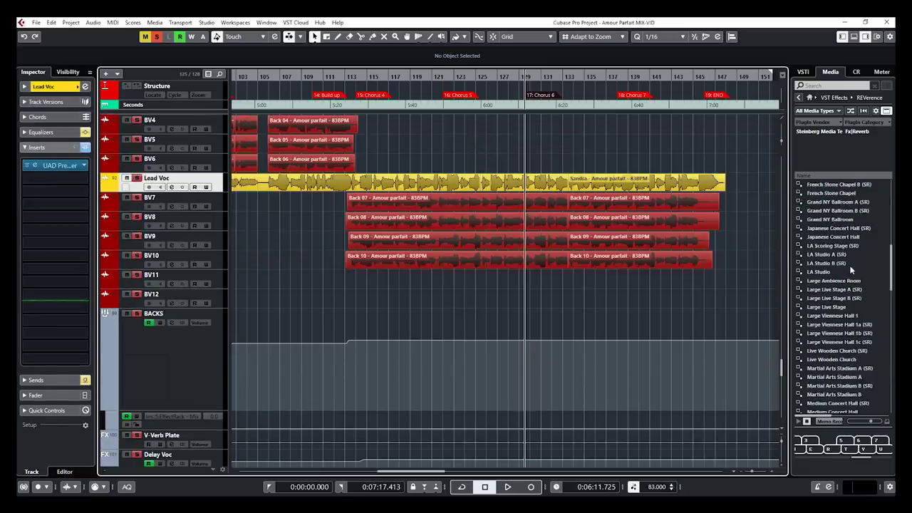
{"action": "left_click", "coordinate": [800, 98]}
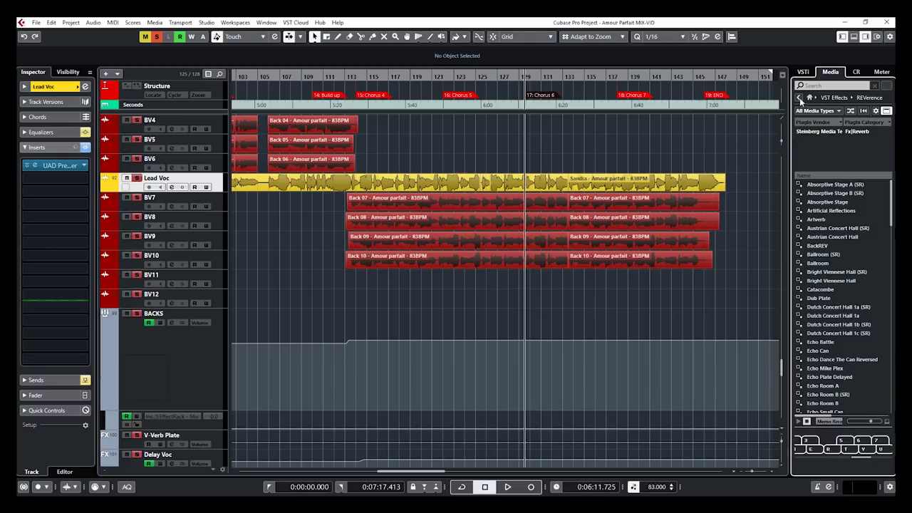
{"action": "scroll", "coordinate": [850, 212], "scroll_direction": "up", "scroll_amount": 4}
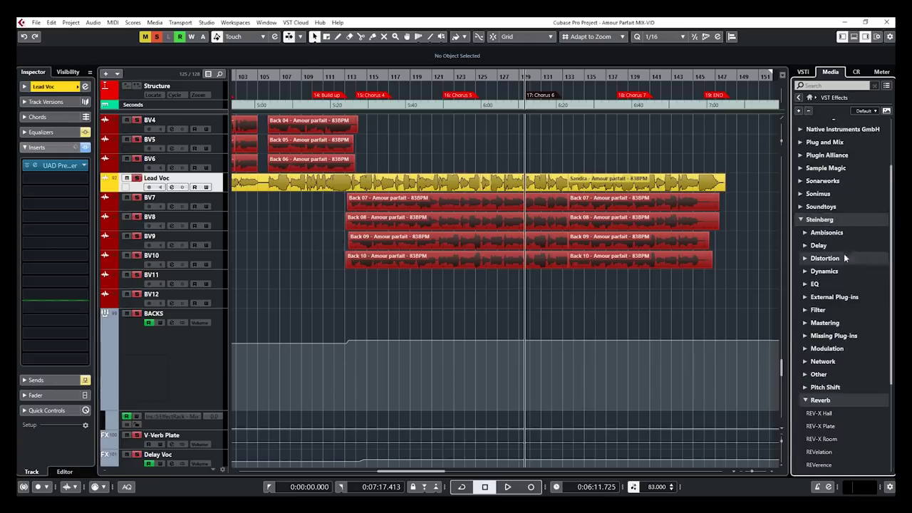
{"action": "left_click", "coordinate": [836, 285]}
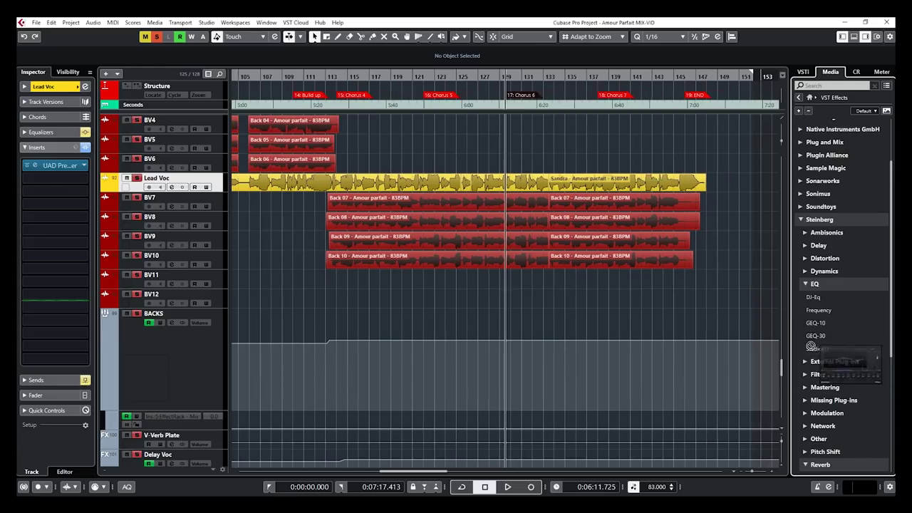
{"action": "left_click", "coordinate": [824, 347]}
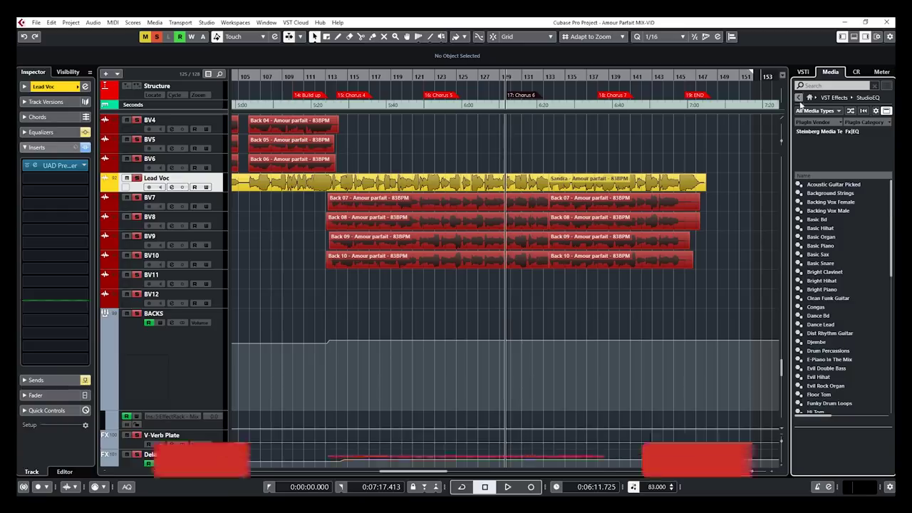
{"action": "left_click", "coordinate": [801, 100]}
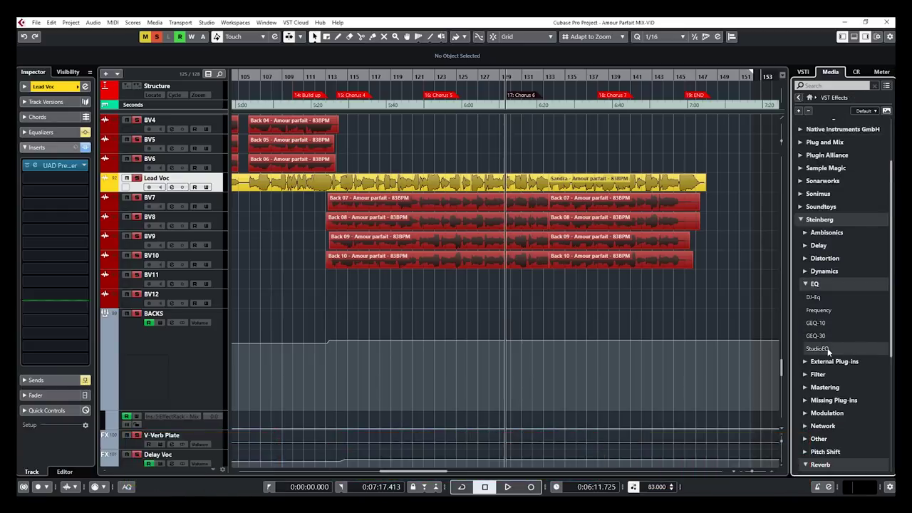
{"action": "left_click_drag", "start_coordinate": [826, 348], "coordinate": [44, 181]}
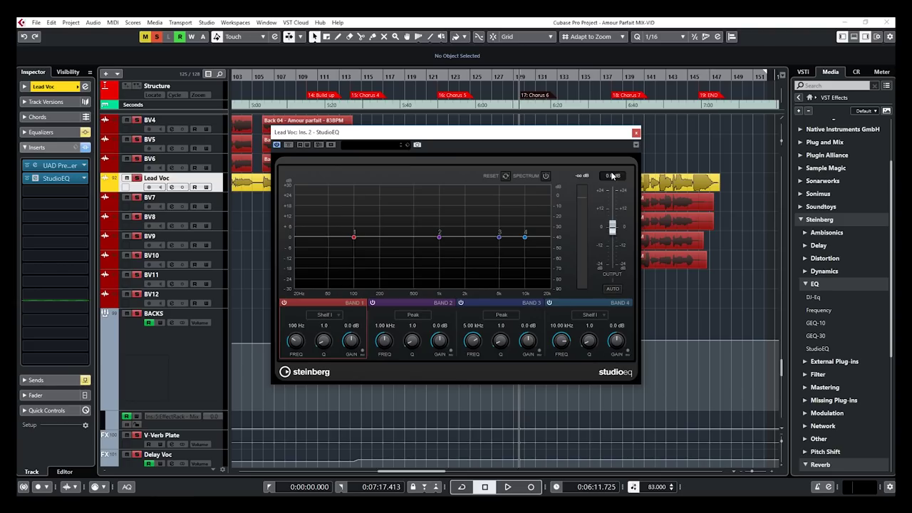
Close the StudioEQ editor and collapse Steinberg's EQ and Ambisonics plug-in folders.
{"action": "left_click", "coordinate": [636, 132]}
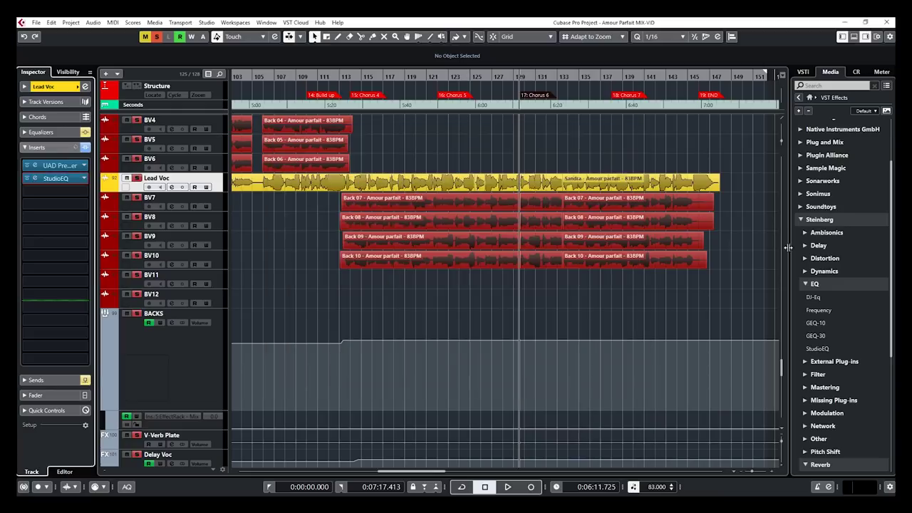
{"action": "left_click", "coordinate": [805, 285]}
{"action": "scroll", "coordinate": [834, 284], "scroll_direction": "up", "scroll_amount": 3}
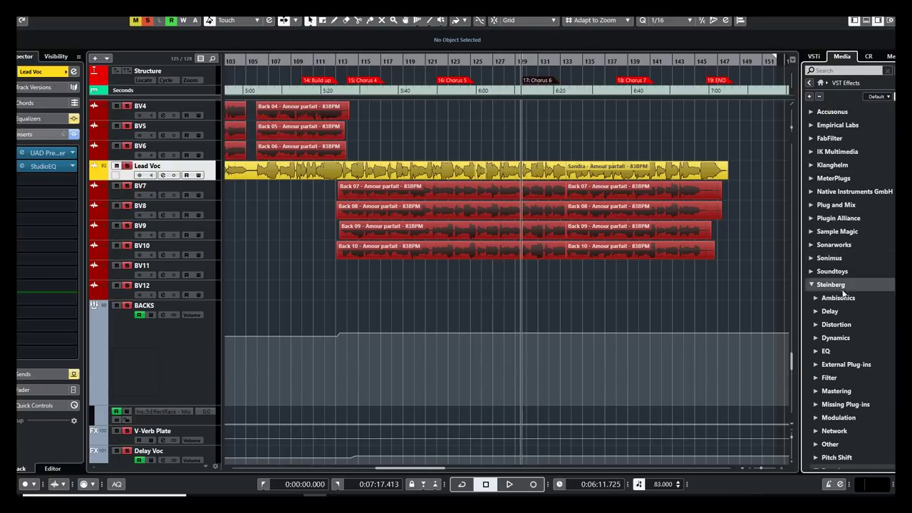
{"action": "left_click", "coordinate": [812, 284]}
{"action": "left_click", "coordinate": [812, 285]}
{"action": "left_click", "coordinate": [817, 298]}
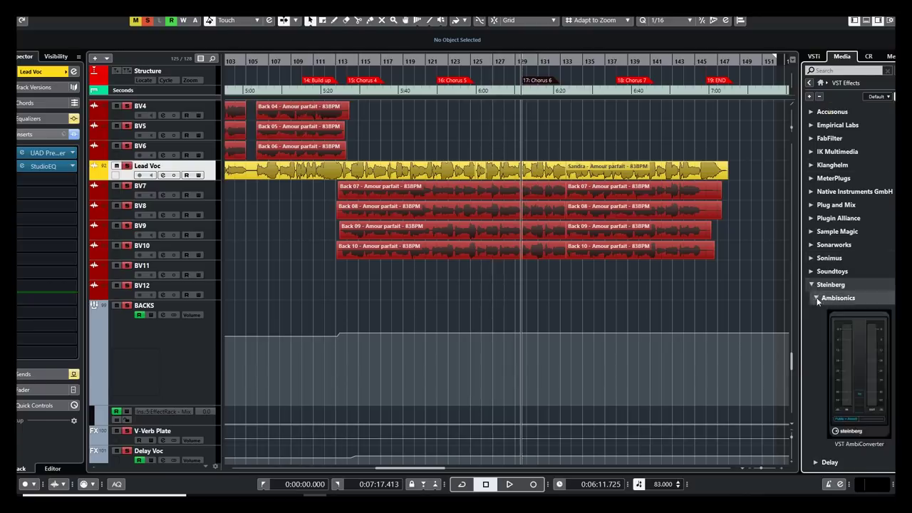
{"action": "left_click", "coordinate": [817, 298]}
{"action": "scroll", "coordinate": [877, 287], "scroll_direction": "down", "scroll_amount": 5}
{"action": "scroll", "coordinate": [871, 266], "scroll_direction": "up", "scroll_amount": 1}
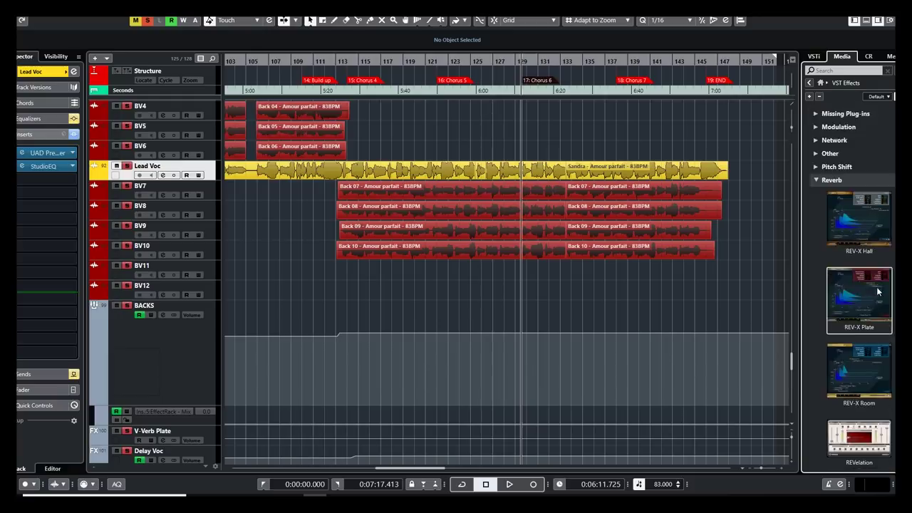
{"action": "scroll", "coordinate": [869, 262], "scroll_direction": "down", "scroll_amount": 3}
{"action": "scroll", "coordinate": [869, 262], "scroll_direction": "up", "scroll_amount": 5}
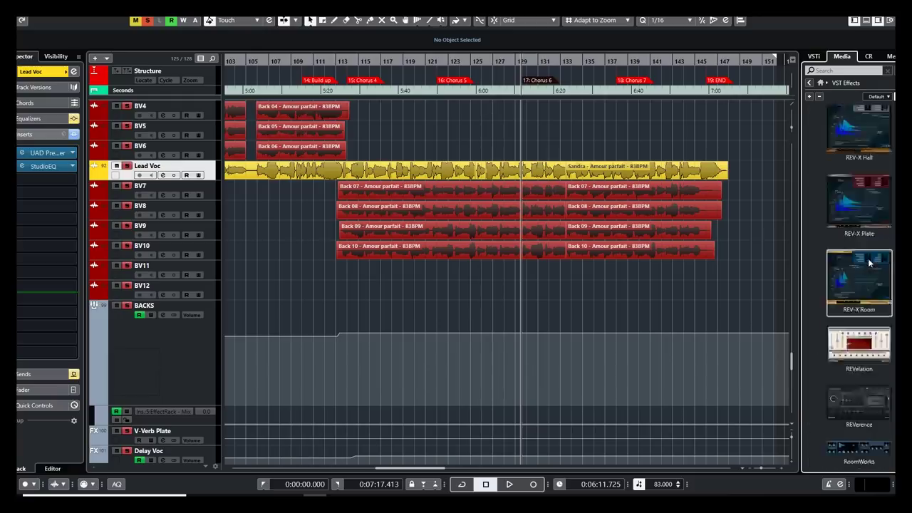
Collapse Steinberg's Reverb and Dynamics folders, then expand FabFilter > EQ to reveal Pro-Q 2.
{"action": "left_click", "coordinate": [817, 232]}
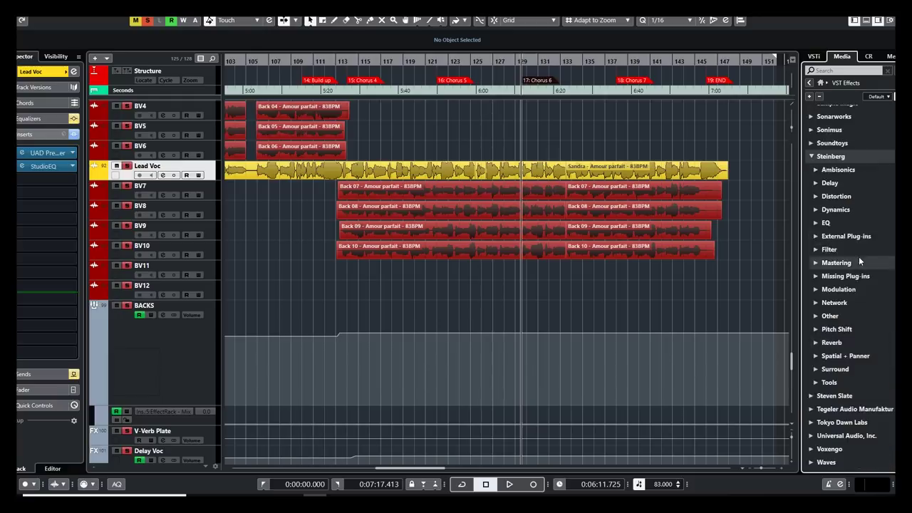
{"action": "left_click", "coordinate": [816, 210]}
{"action": "scroll", "coordinate": [854, 245], "scroll_direction": "down", "scroll_amount": 4}
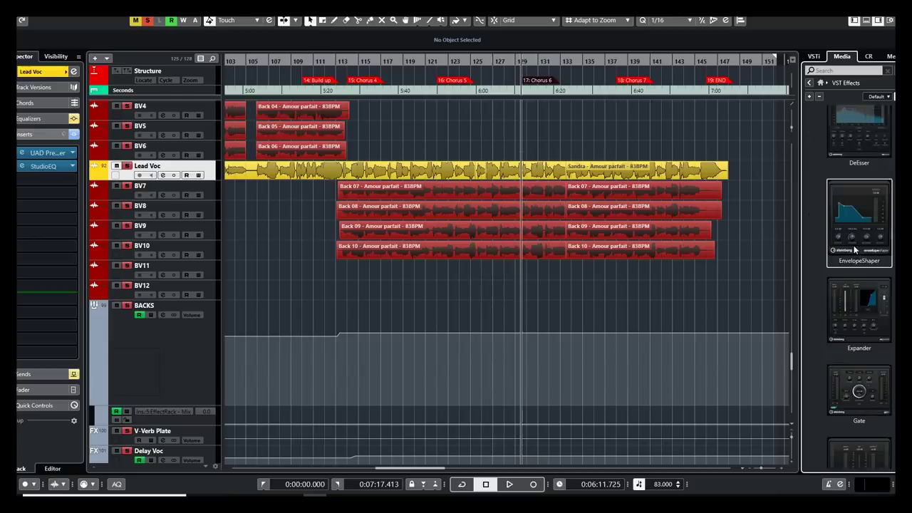
{"action": "scroll", "coordinate": [858, 245], "scroll_direction": "down", "scroll_amount": 6}
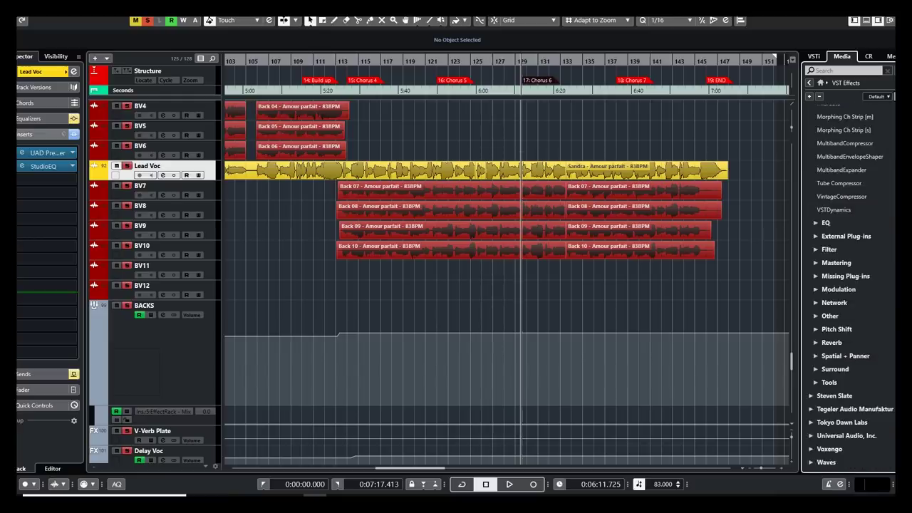
{"action": "scroll", "coordinate": [886, 239], "scroll_direction": "up", "scroll_amount": 6}
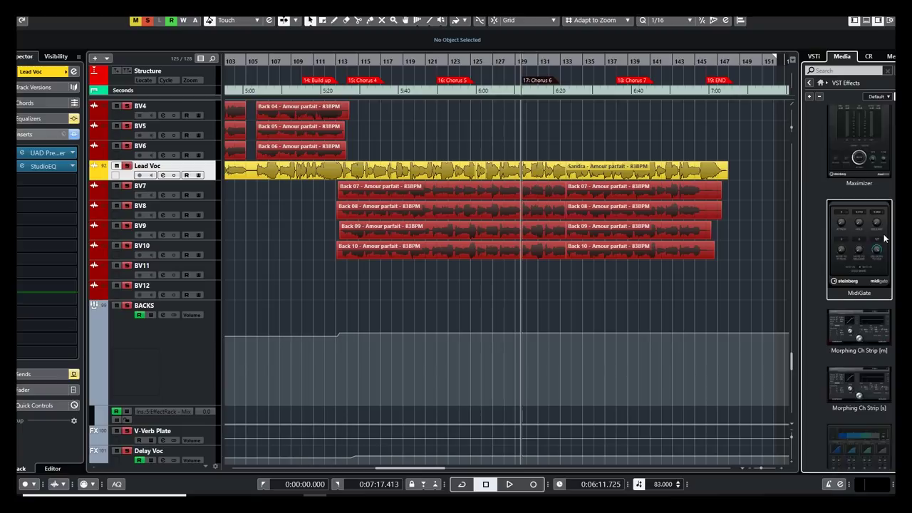
{"action": "scroll", "coordinate": [886, 238], "scroll_direction": "up", "scroll_amount": 8}
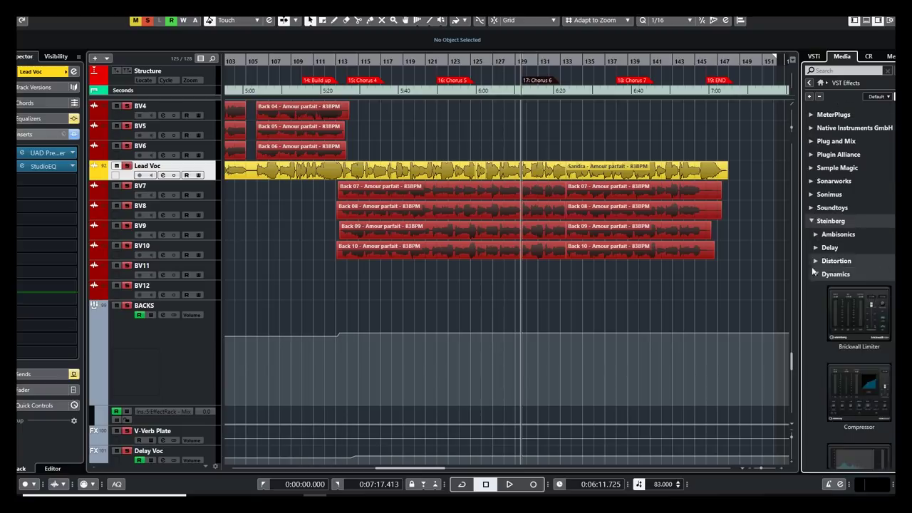
{"action": "left_click", "coordinate": [815, 273]}
{"action": "scroll", "coordinate": [814, 273], "scroll_direction": "up", "scroll_amount": 3}
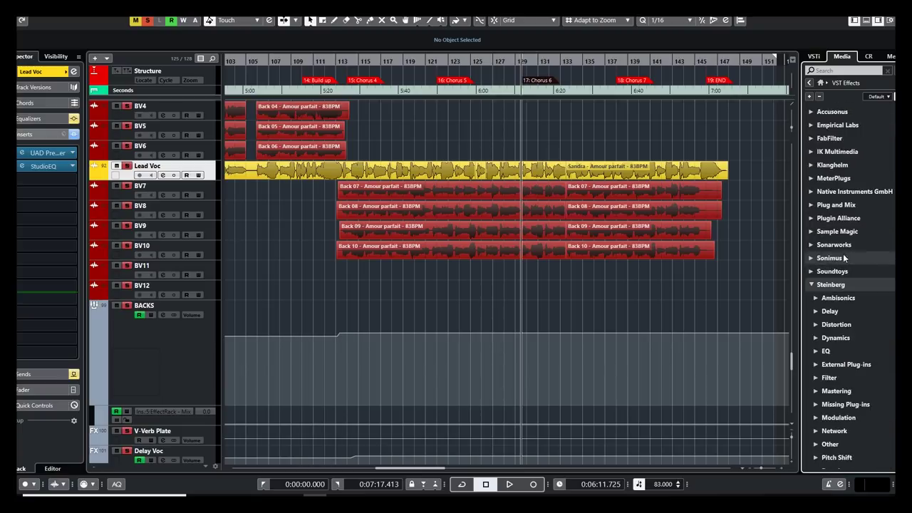
{"action": "left_click", "coordinate": [813, 140]}
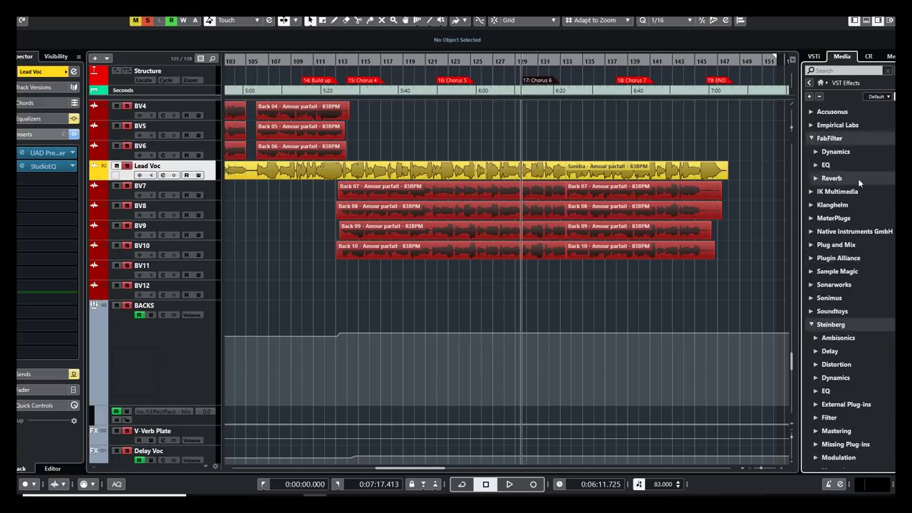
{"action": "left_click", "coordinate": [817, 165]}
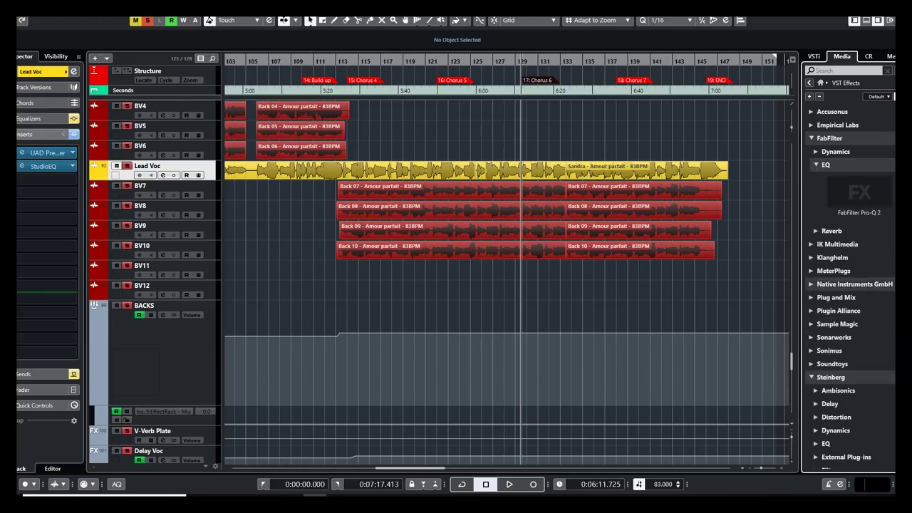
Insert FabFilter Pro-Q 2 as Lead Voc's third insert and use its plugin picture as the browser thumbnail.
{"action": "left_click_drag", "start_coordinate": [864, 192], "coordinate": [27, 182]}
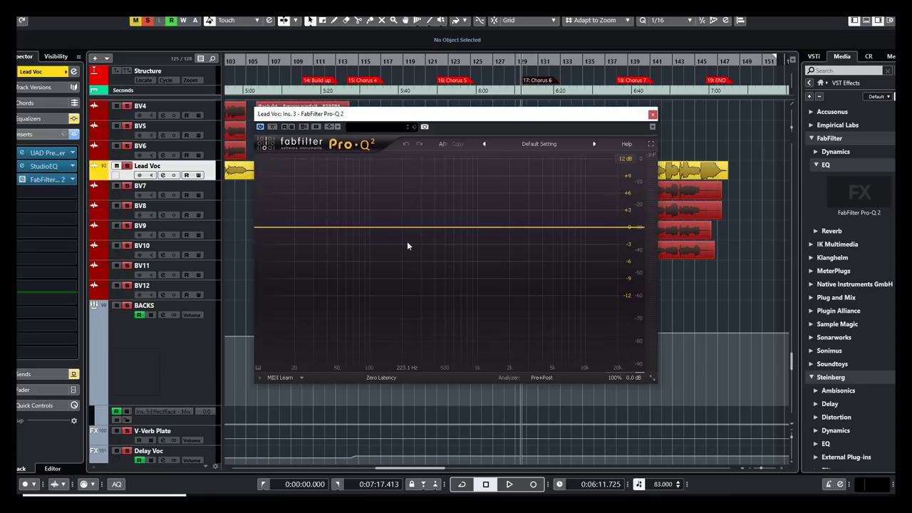
{"action": "left_click", "coordinate": [424, 127]}
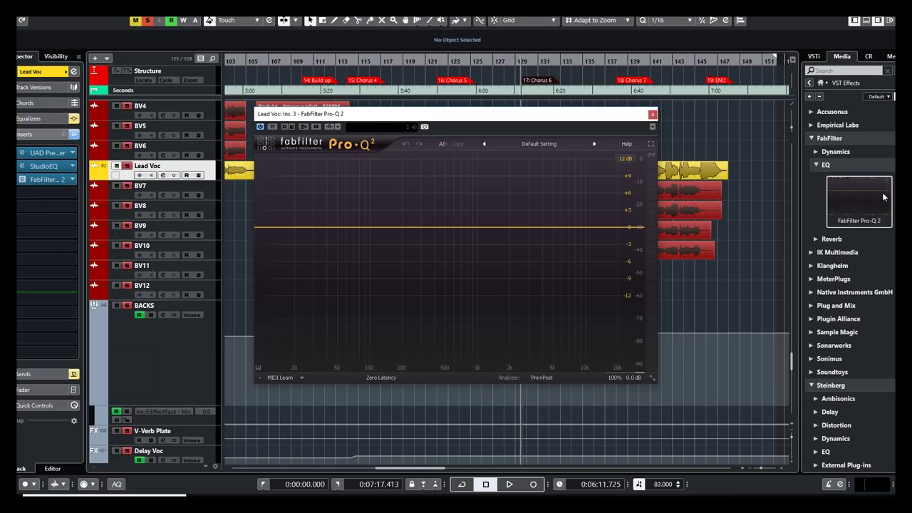
{"action": "left_click", "coordinate": [816, 166]}
{"action": "left_click", "coordinate": [817, 165]}
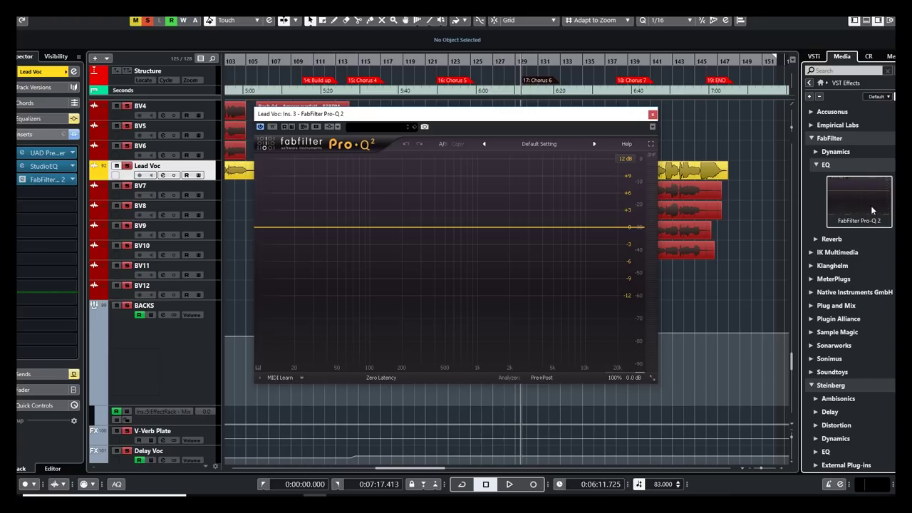
{"action": "left_click", "coordinate": [652, 114]}
Show the VST Instruments list and scroll through thumbnails like Groove Agent SE, HALion Sonic SE and Prologue.
{"action": "left_click", "coordinate": [821, 83]}
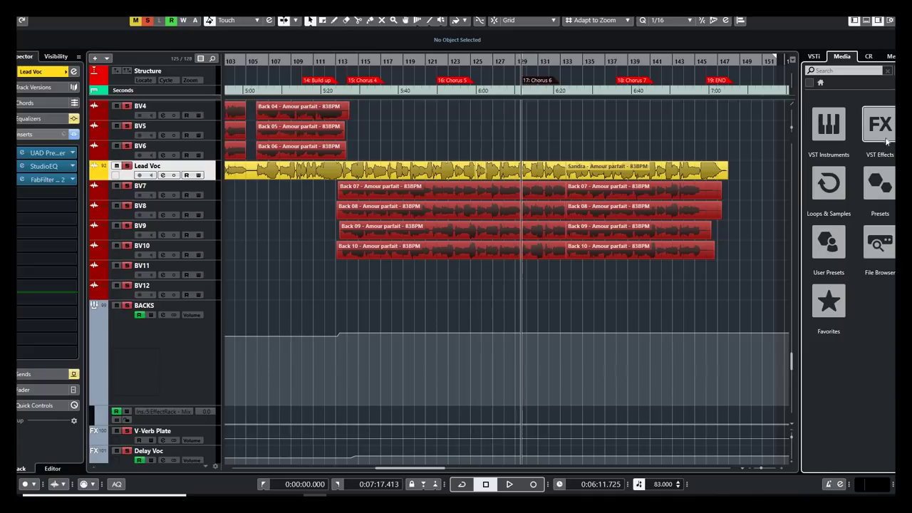
{"action": "left_click", "coordinate": [825, 141]}
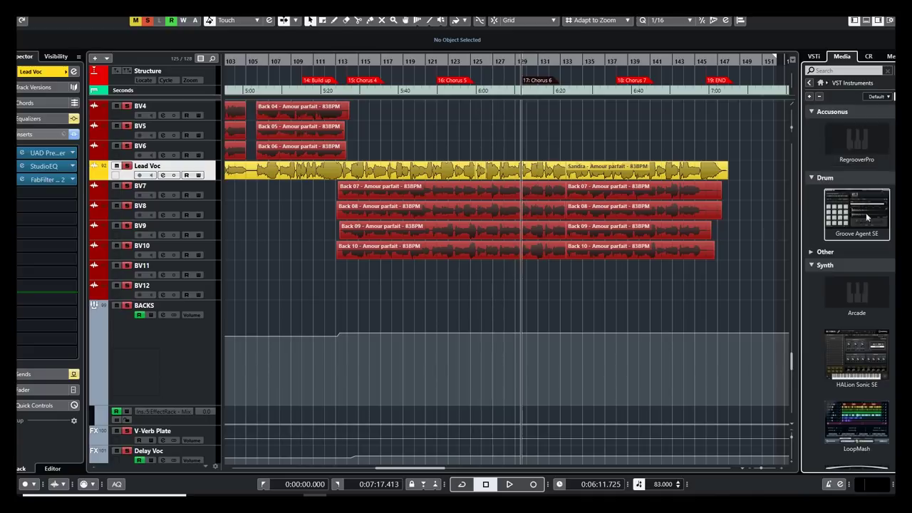
{"action": "scroll", "coordinate": [866, 213], "scroll_direction": "down", "scroll_amount": 3}
{"action": "scroll", "coordinate": [886, 213], "scroll_direction": "down", "scroll_amount": 3}
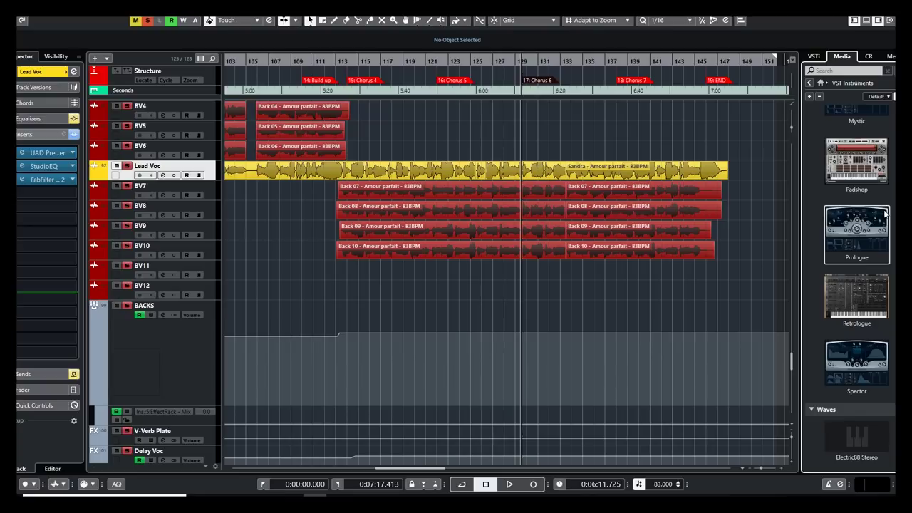
{"action": "scroll", "coordinate": [885, 212], "scroll_direction": "up", "scroll_amount": 5}
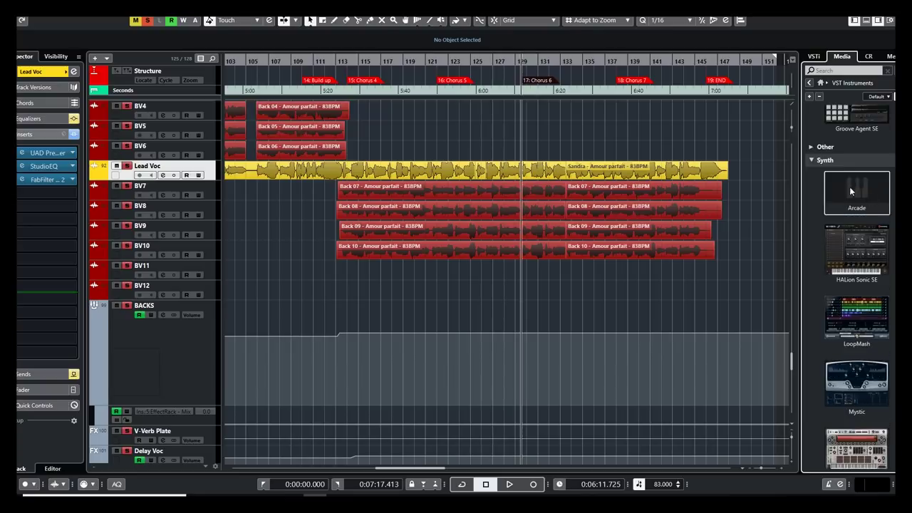
{"action": "scroll", "coordinate": [851, 187], "scroll_direction": "up", "scroll_amount": 2}
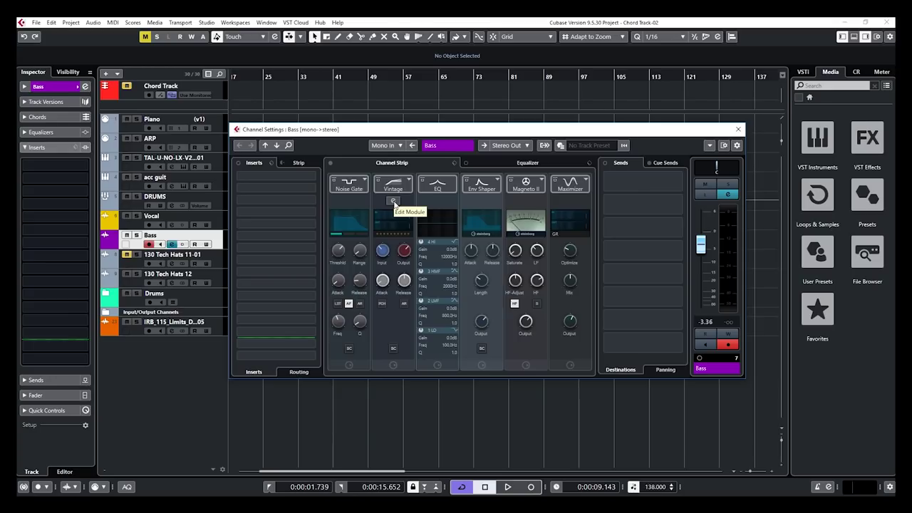
Open the editor of the Bass channel strip's vintage compressor module.
{"action": "left_click", "coordinate": [393, 201]}
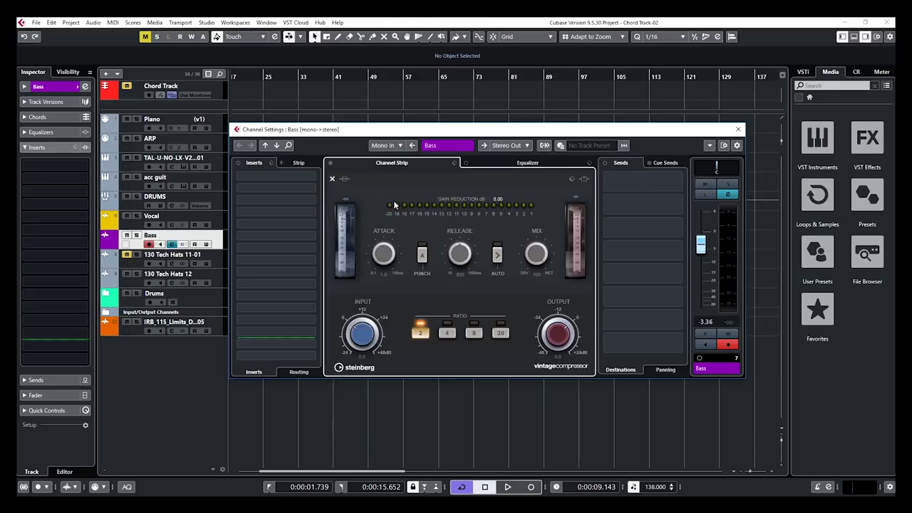
Switch the Bass strip's compressor module to Tube Compressor, after trying the Standard Compressor.
{"action": "left_click", "coordinate": [332, 179]}
{"action": "left_click", "coordinate": [408, 181]}
{"action": "left_click", "coordinate": [450, 196]}
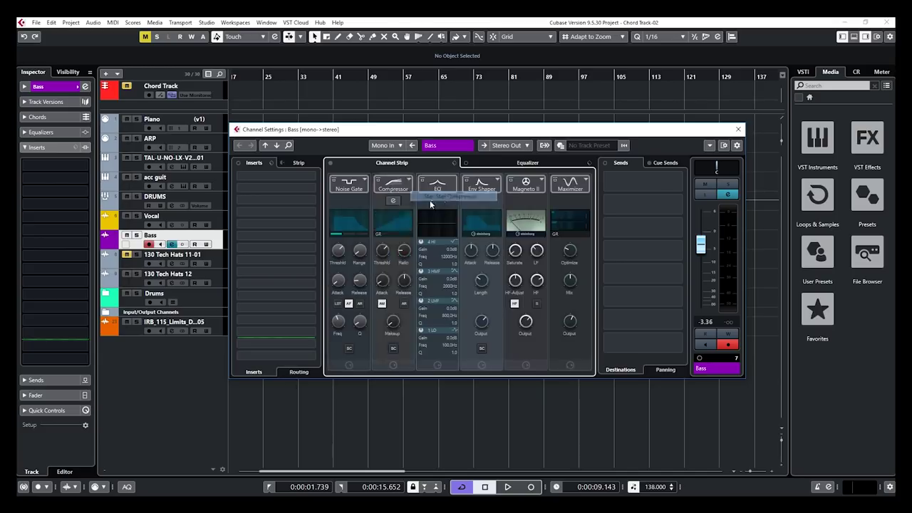
{"action": "left_click", "coordinate": [396, 199]}
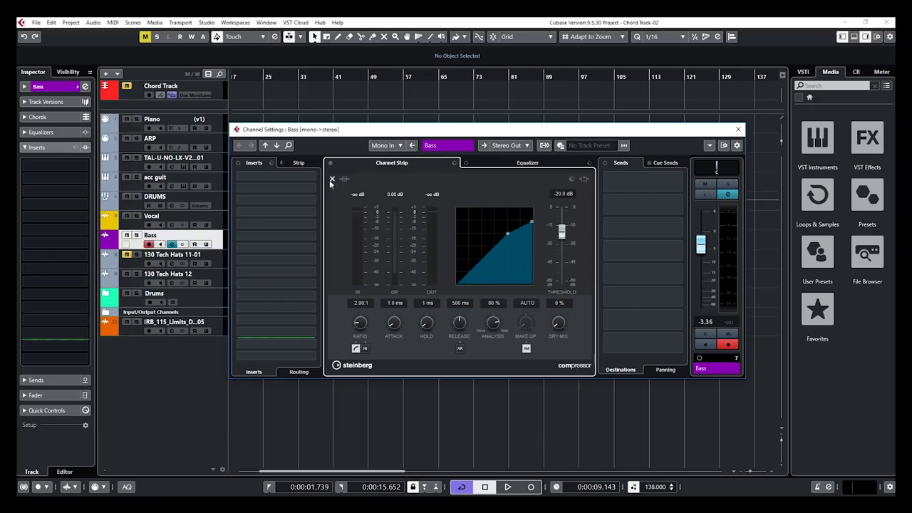
{"action": "left_click", "coordinate": [331, 179]}
{"action": "left_click", "coordinate": [404, 181]}
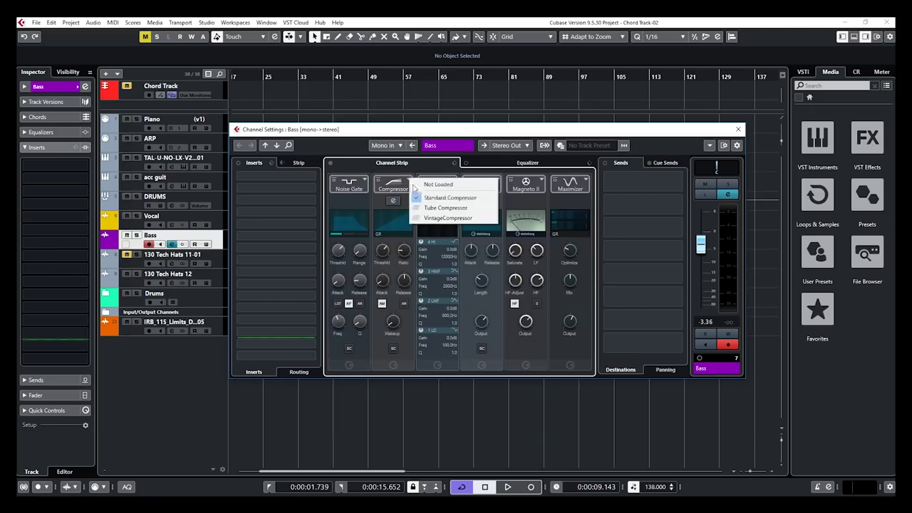
{"action": "left_click", "coordinate": [445, 207]}
{"action": "left_click", "coordinate": [397, 199]}
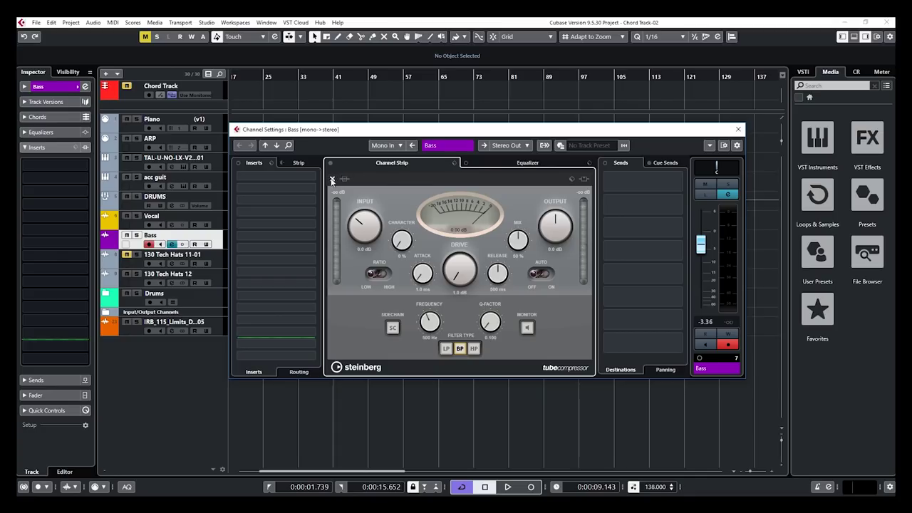
Check the Bass equalizer, then move the Tube Comp module later in the strip.
{"action": "left_click", "coordinate": [511, 166]}
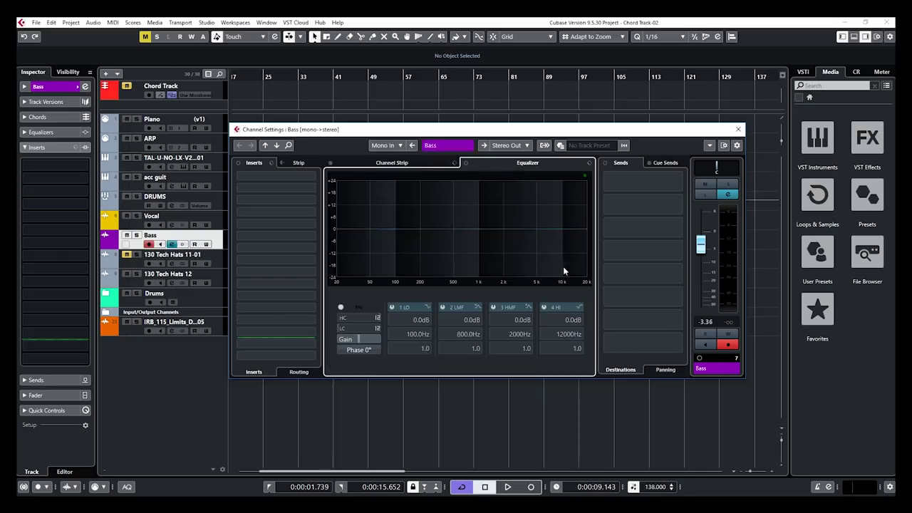
{"action": "left_click", "coordinate": [391, 163]}
{"action": "left_click", "coordinate": [332, 181]}
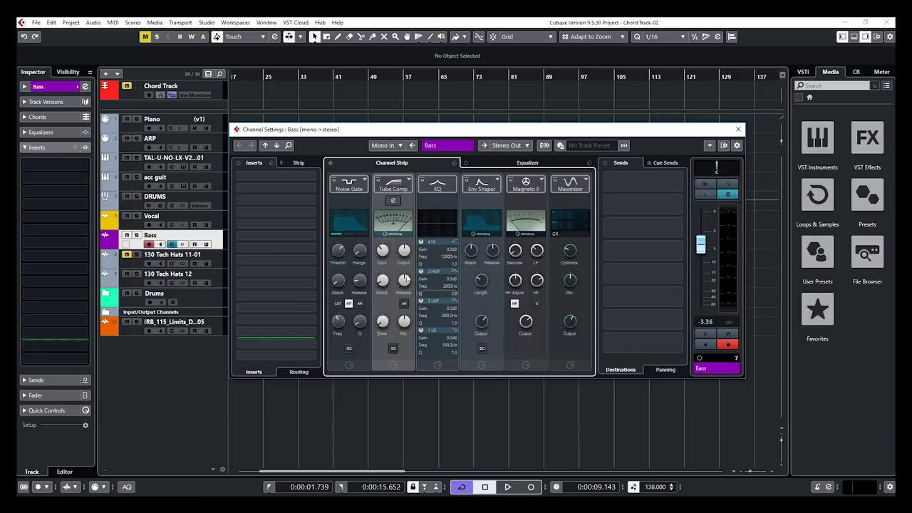
{"action": "left_click_drag", "start_coordinate": [392, 186], "coordinate": [436, 183]}
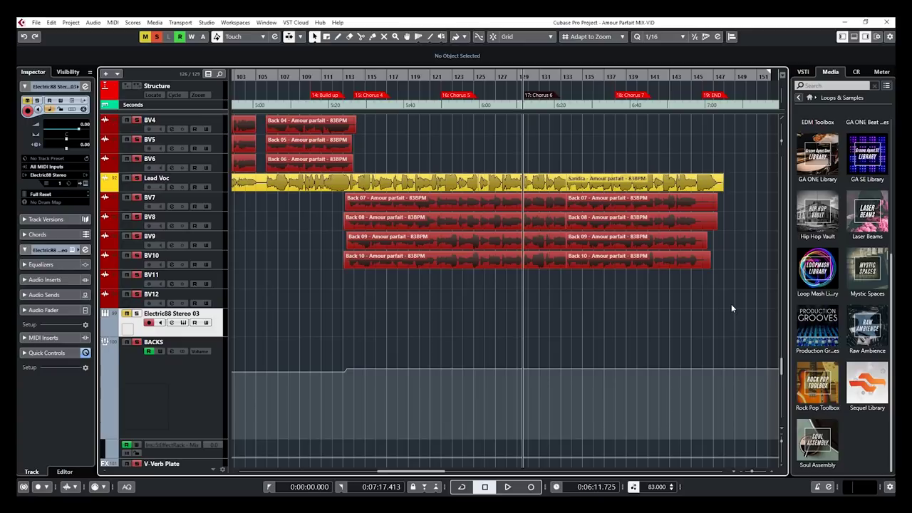
{"action": "left_click", "coordinate": [37, 24]}
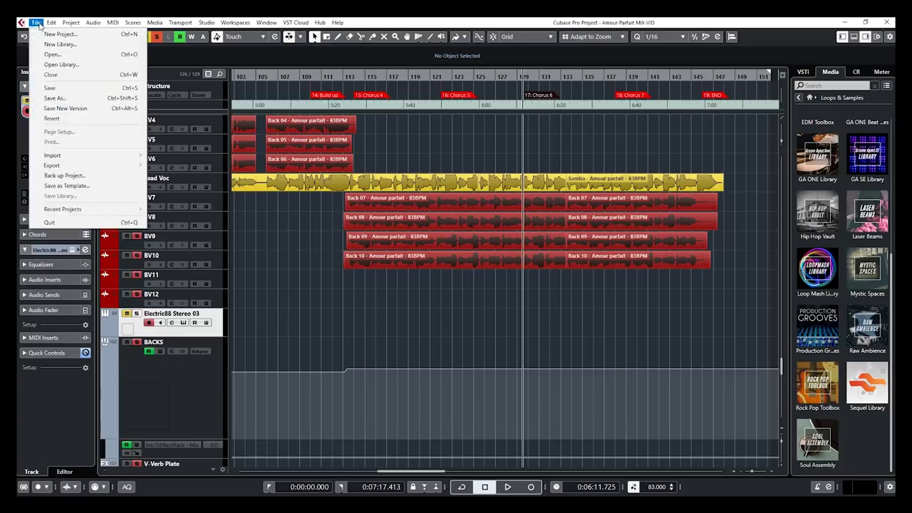
{"action": "mouse_move", "coordinate": [60, 166]}
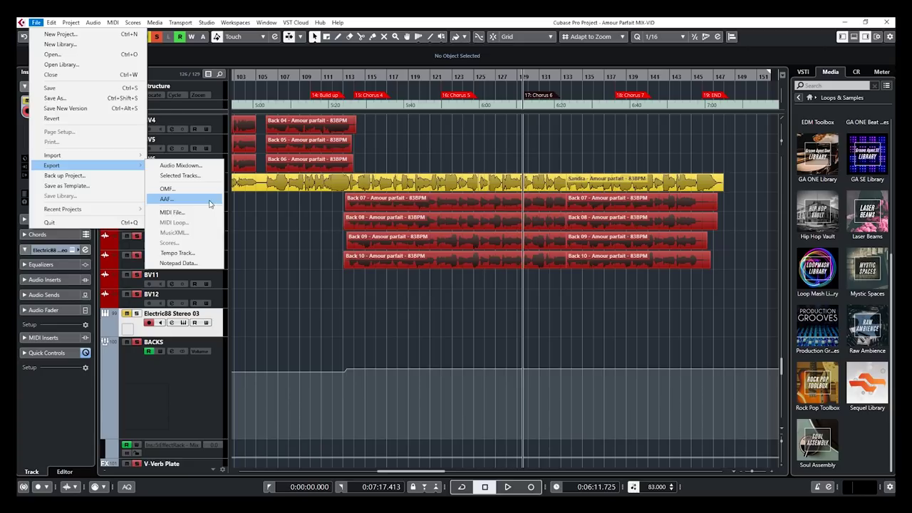
{"action": "left_click", "coordinate": [209, 202]}
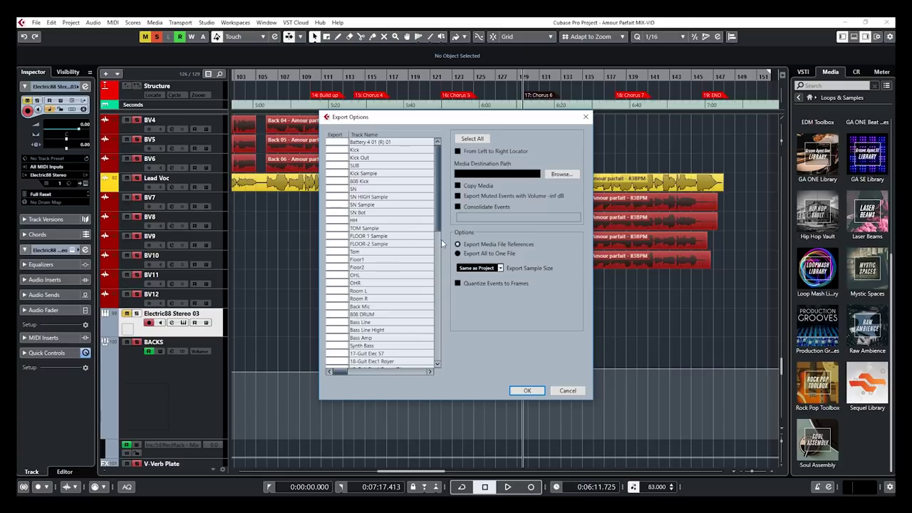
{"action": "left_click", "coordinate": [575, 390]}
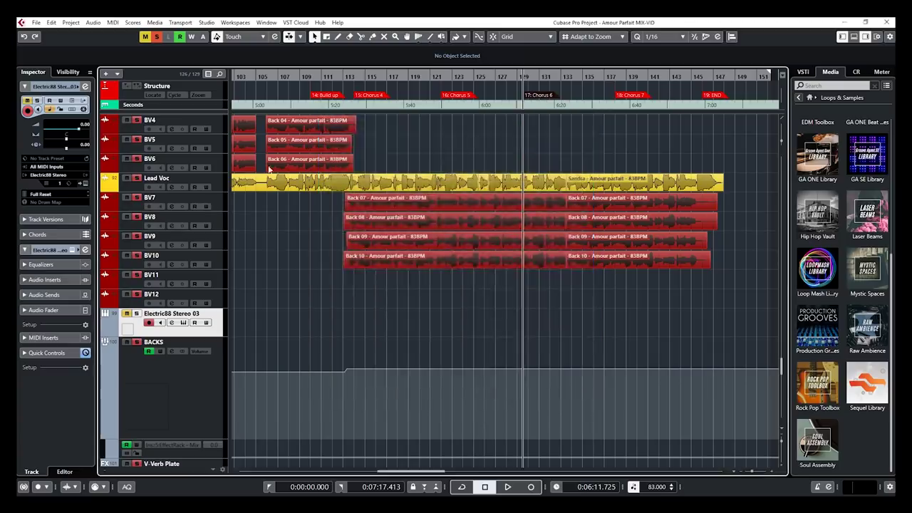
Zoom the Project window out toward the full arrangement from bar 89 to bar 249.
{"action": "scroll", "coordinate": [300, 253], "scroll_direction": "down", "scroll_amount": 3}
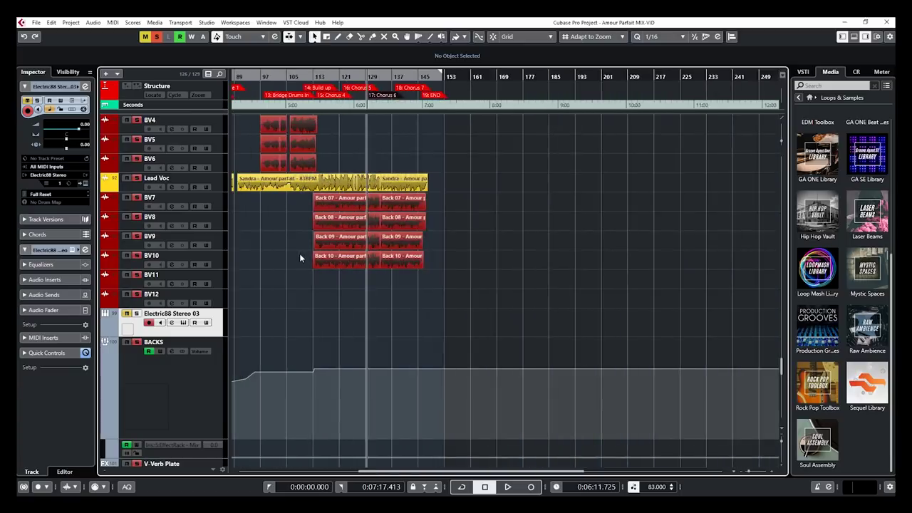